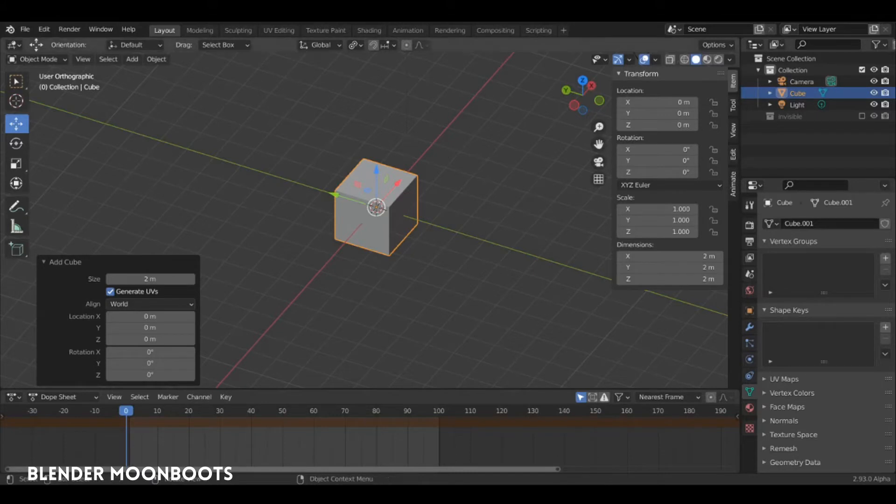
Delete the cube and add a nine-sided cylinder mesh with 1 m radius and 2 m depth at the origin
click(84, 189)
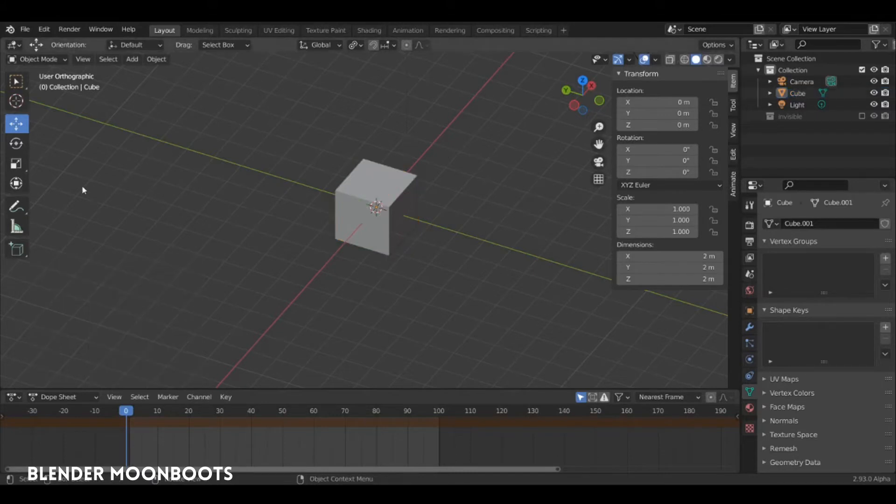
click(373, 207)
middle_drag(373, 207, 428, 199)
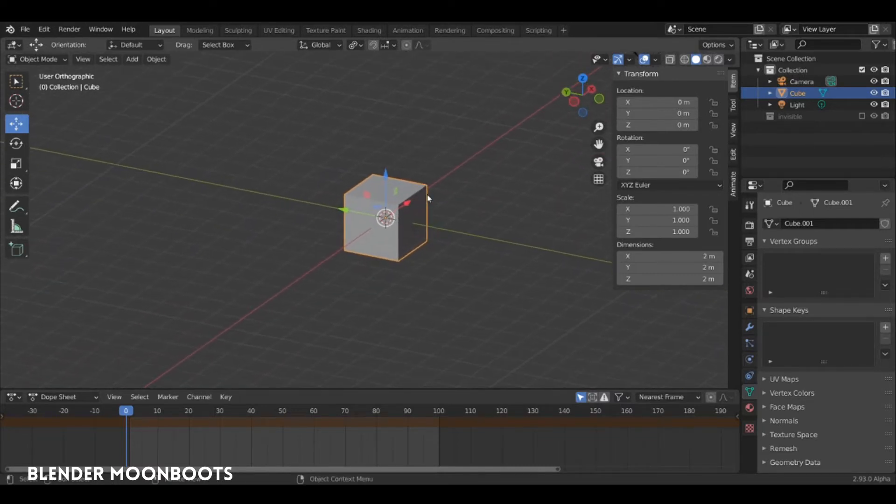
key(x)
click(424, 193)
key(shift+a)
mouse_move(419, 187)
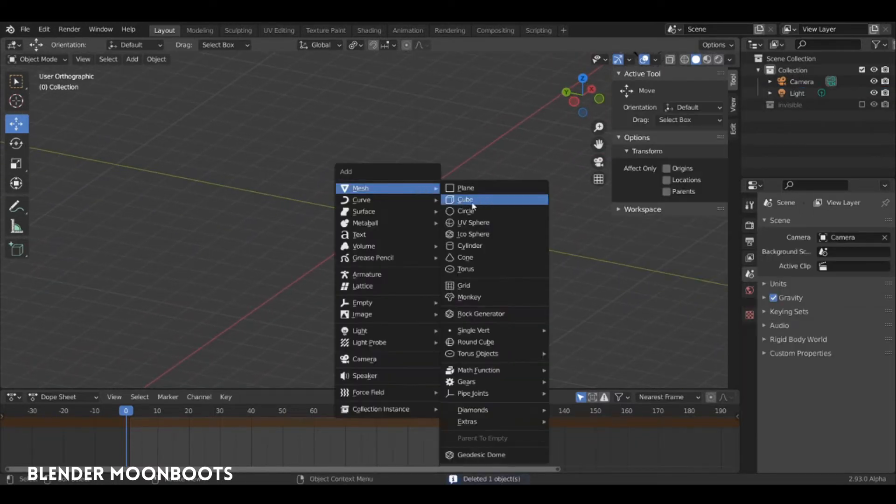
click(483, 246)
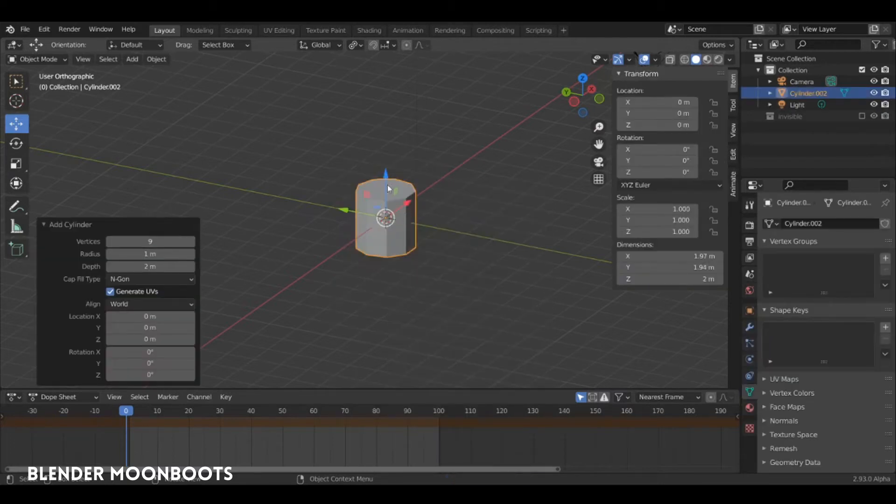
Scale the cylinder's top face to about 0.257 and lower it about 0.46 m along Z
key(Tab)
click(407, 189)
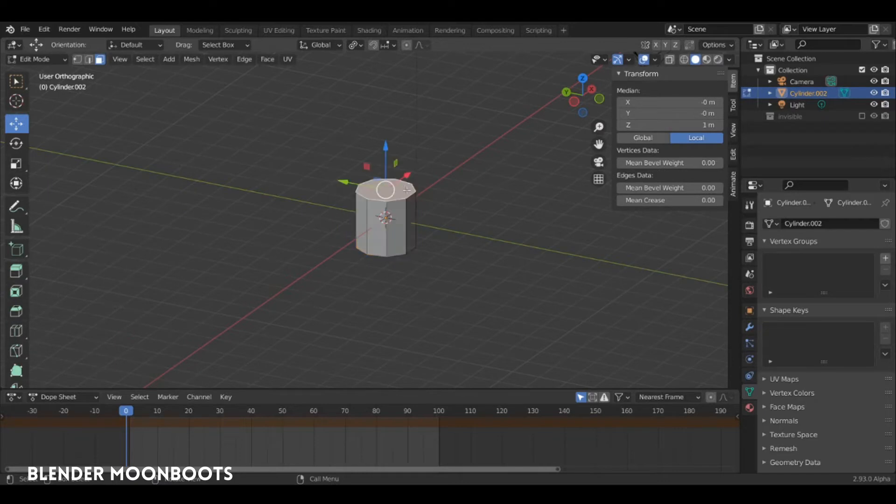
key(s)
click(410, 192)
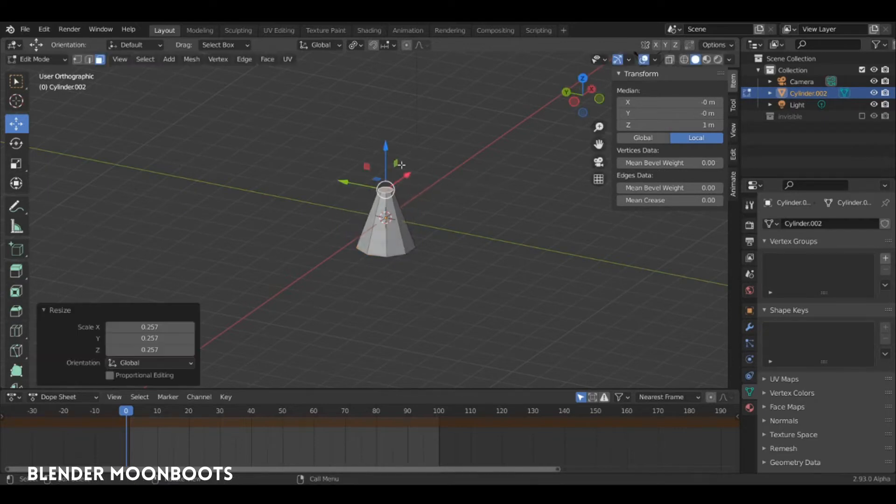
key(g)
key(z)
click(381, 164)
Add a single centred horizontal loop cut around the tapered body
scroll(434, 184, up, 6)
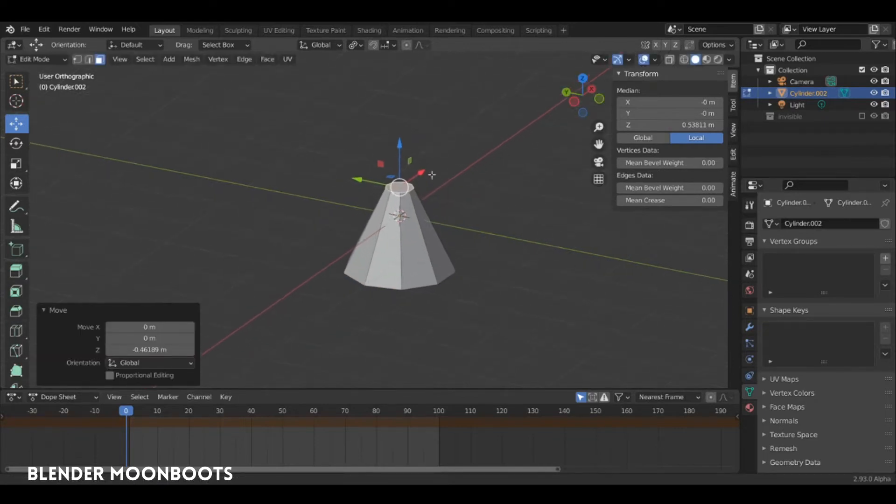
key(ctrl+r)
click(399, 260)
right_click(386, 257)
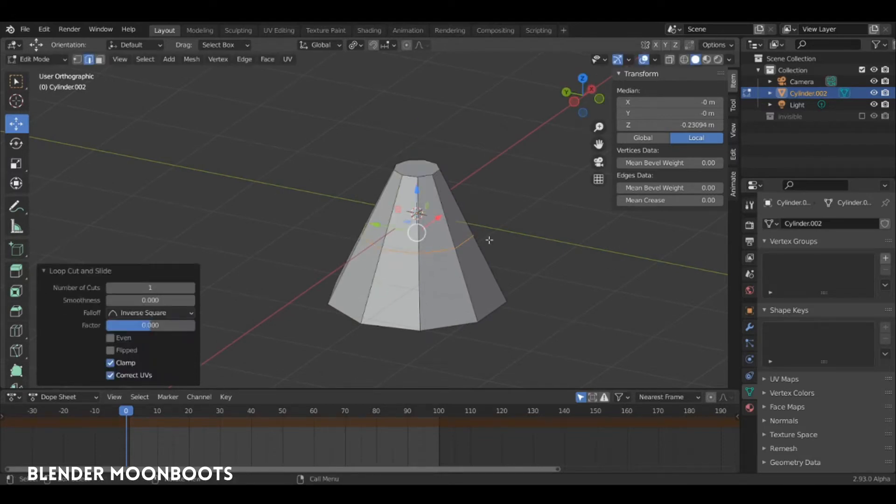
Scale the middle edge loop outward to about 1.376 and bevel it about 0.46 m wide with 2 segments
key(s)
click(515, 240)
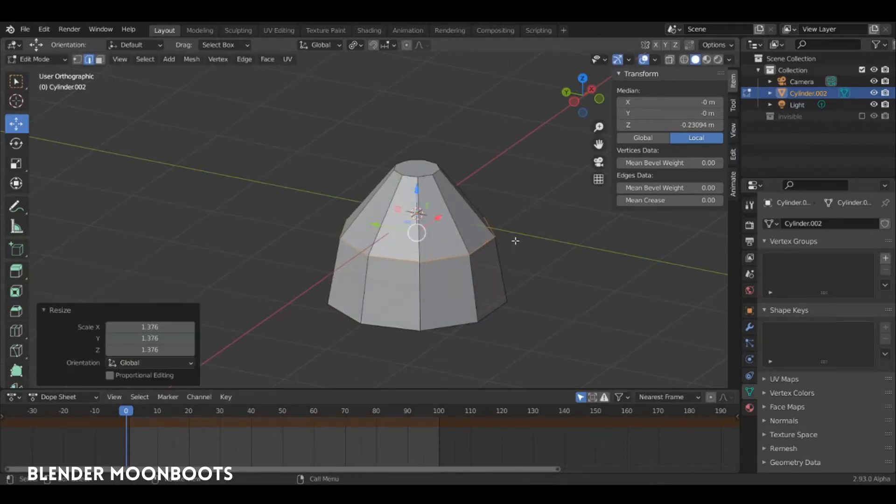
key(ctrl+b)
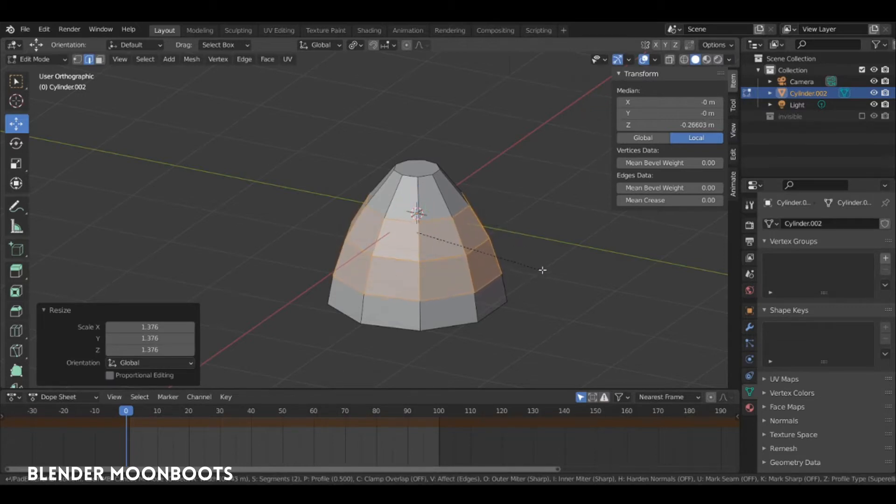
click(545, 267)
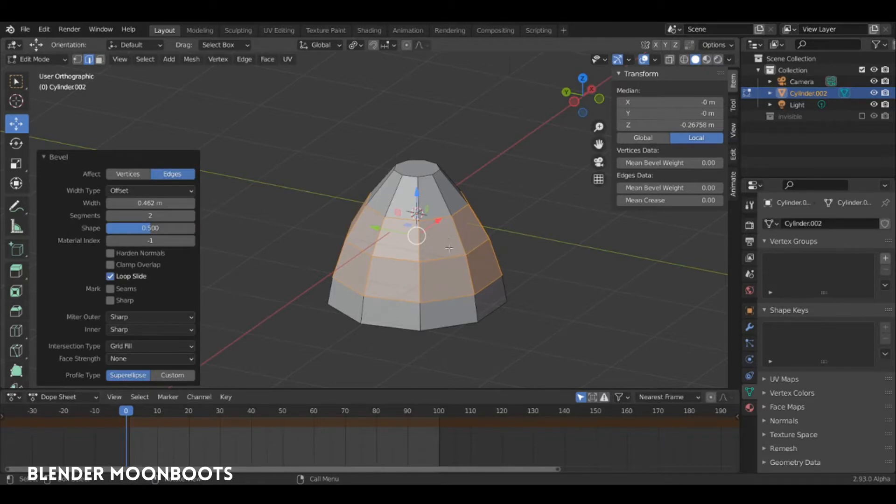
Select three evenly spaced faces in the hub's lower beveled band and extrude them along their normals by about 4.22 m
key(3)
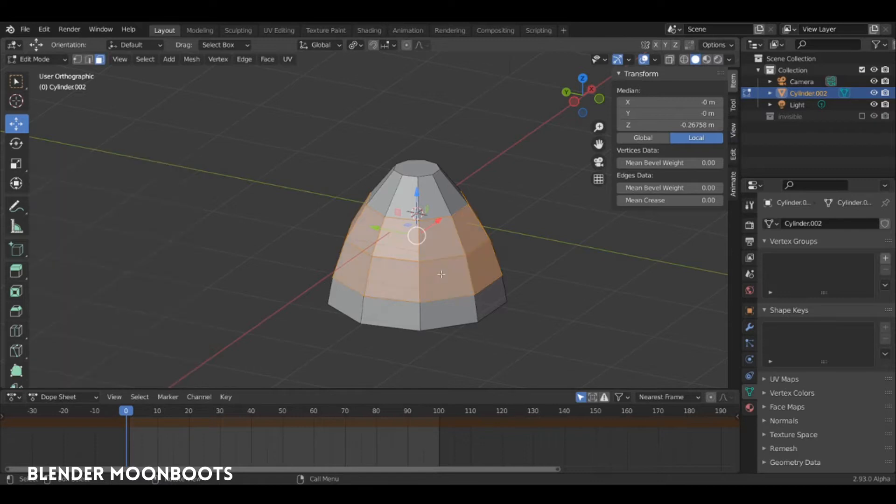
click(440, 277)
middle_drag(440, 276, 290, 205)
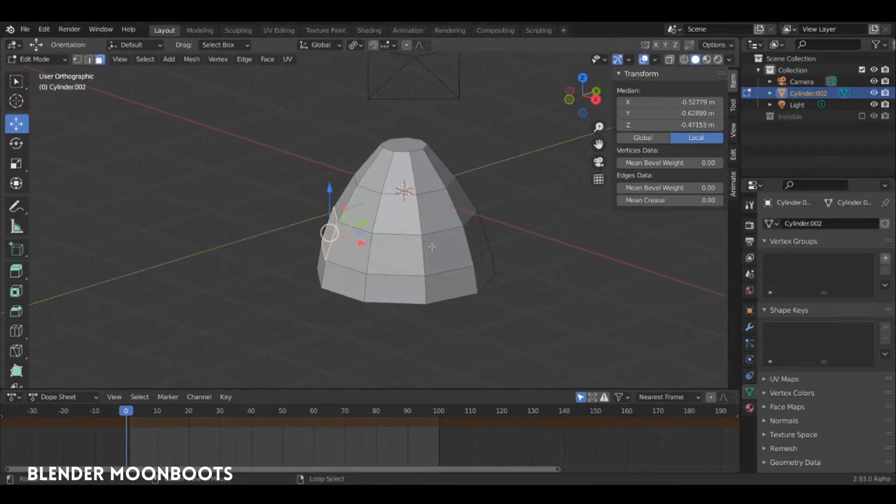
shift+click(445, 251)
middle_drag(445, 251, 356, 296)
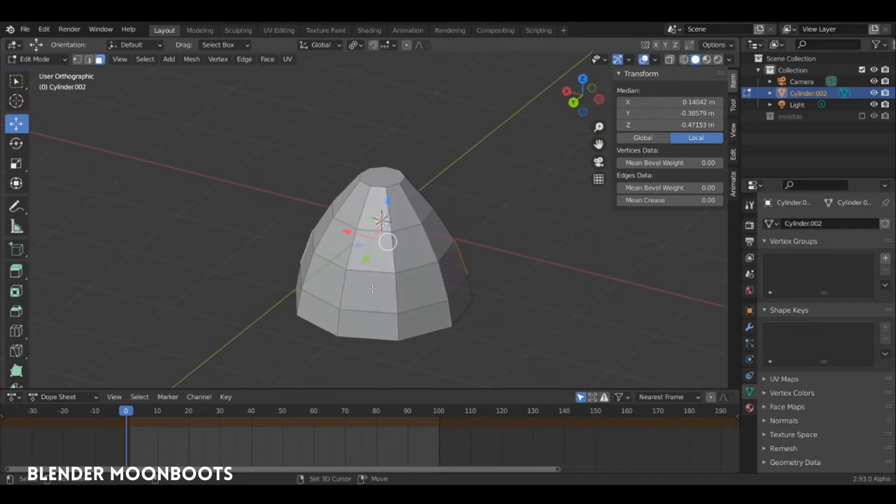
click(372, 289)
scroll(406, 196, down, 3)
middle_drag(406, 196, 438, 189)
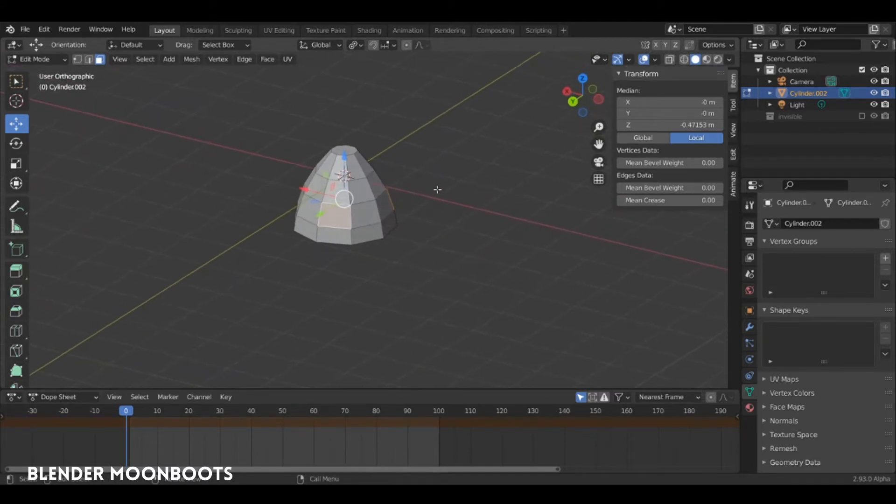
key(alt+e)
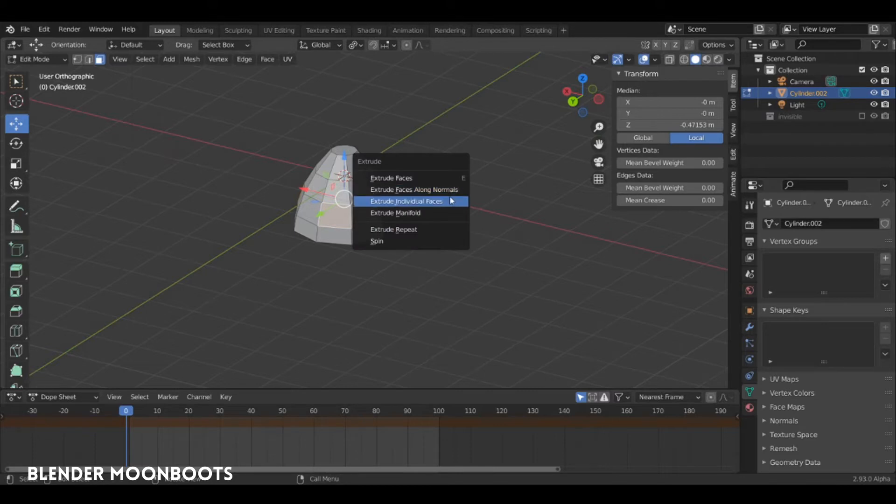
click(448, 191)
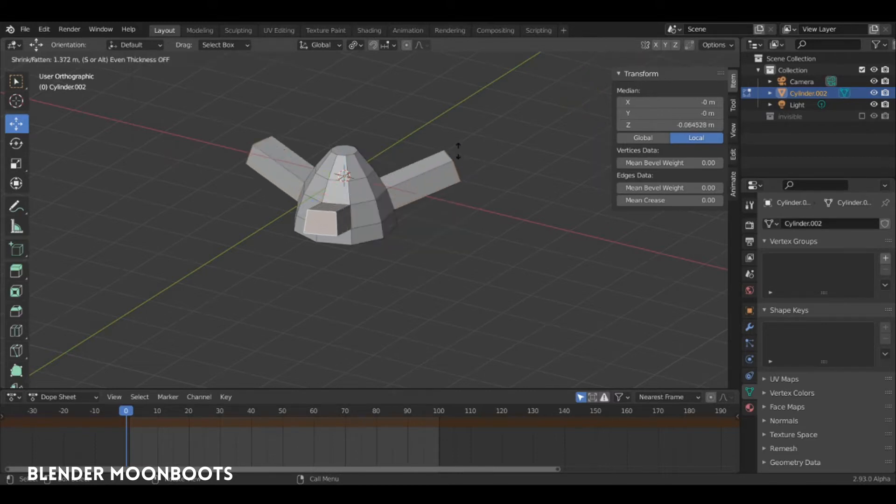
click(509, 131)
Lower the three extruded end faces about 1.23 m along Z in front view so the blades lie level
scroll(509, 131, down, 5)
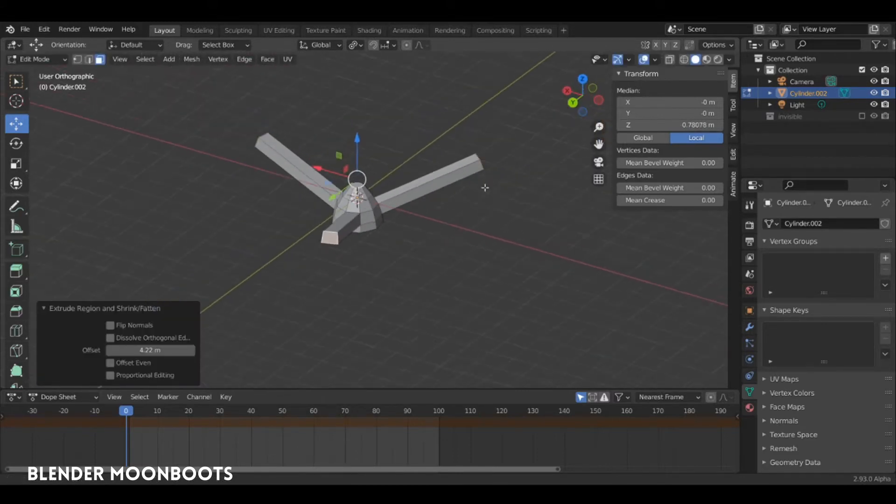
key(KP_1)
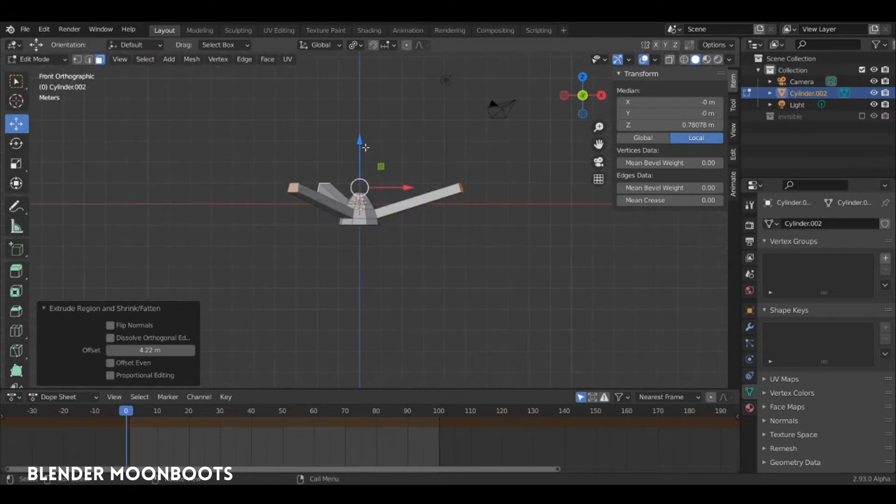
key(g)
key(z)
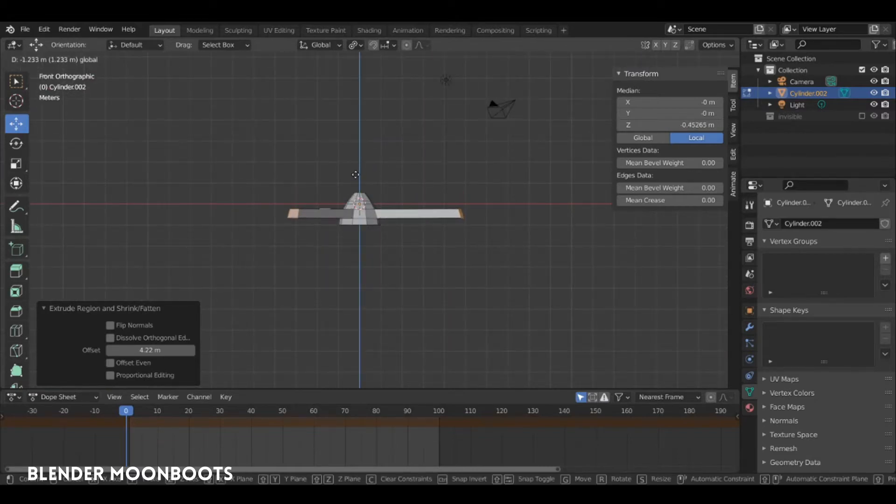
click(355, 174)
Set the pivot to Individual Origins and scale the blade end faces to about 3.24, excluding the Z axis
middle_drag(356, 175, 403, 170)
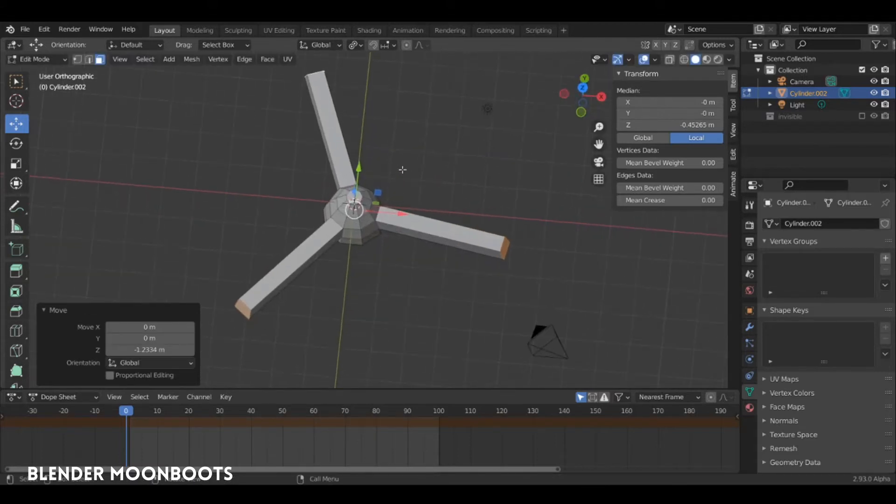
click(355, 44)
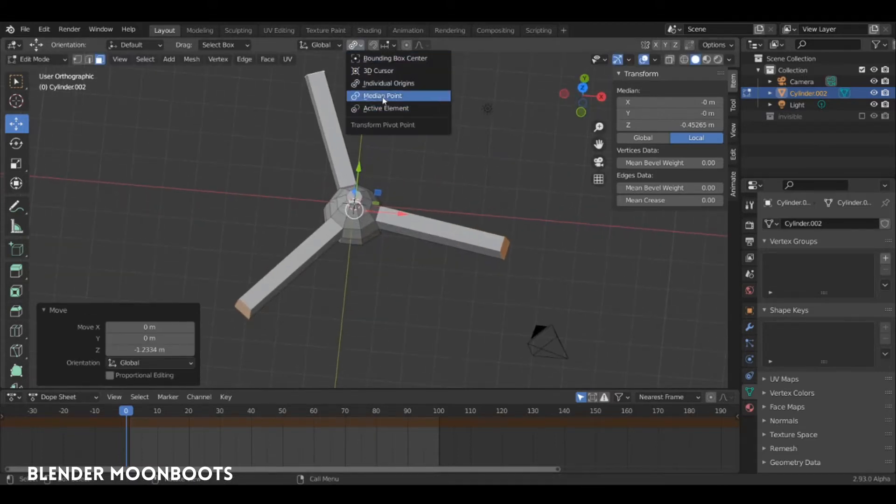
click(388, 84)
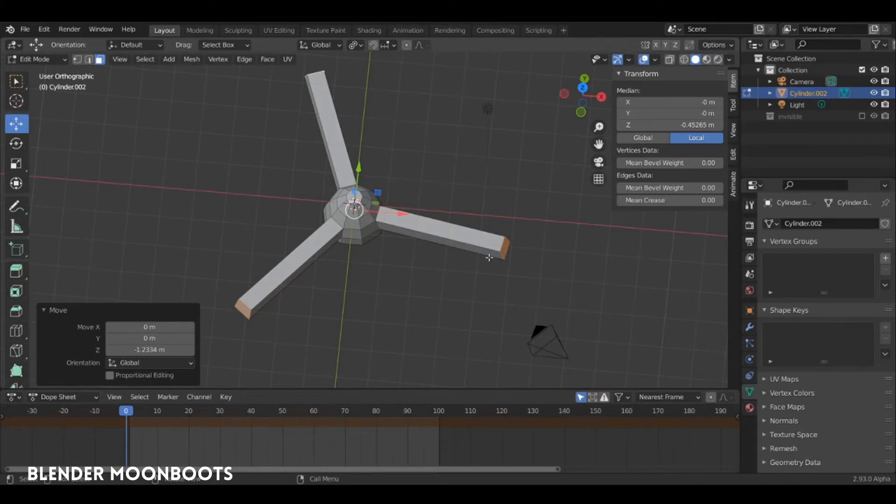
key(s)
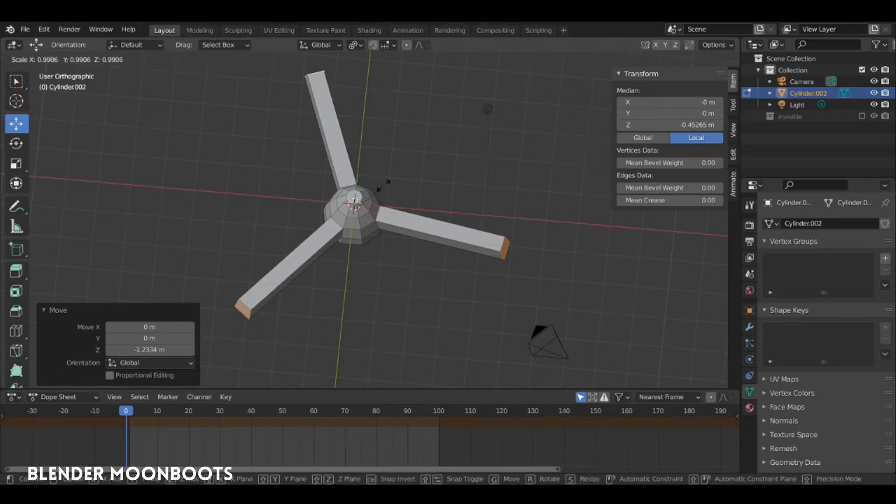
key(shift+z)
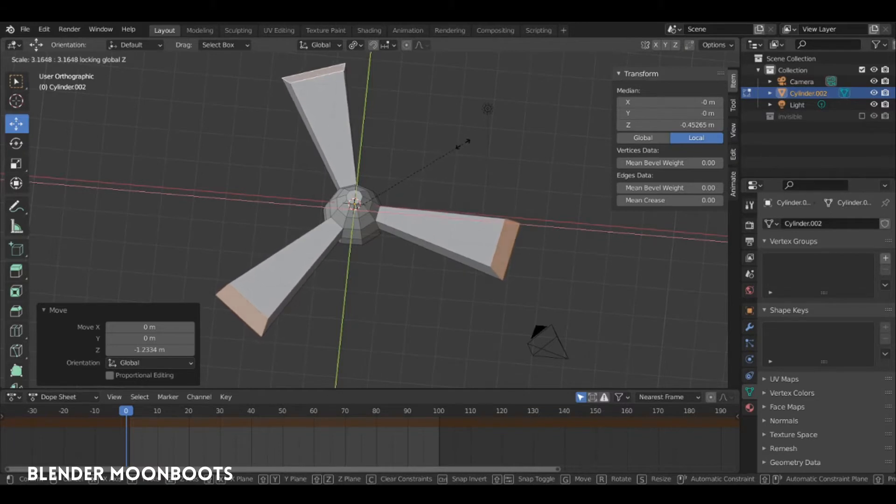
click(465, 142)
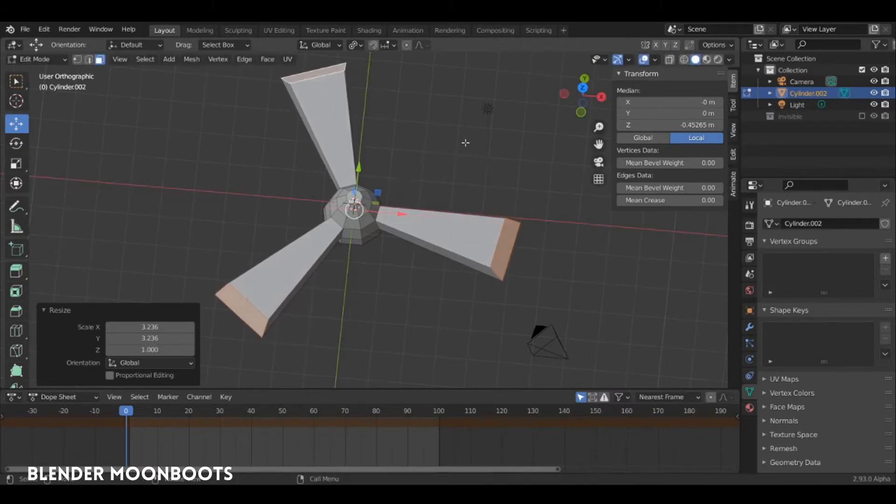
Extrude the three widened end faces along their normals by about 2.67 m
mouse_move(465, 143)
middle_down()
mouse_move(436, 89)
mouse_move(456, 97)
mouse_move(460, 134)
mouse_move(449, 144)
mouse_move(463, 139)
middle_up()
key(alt+e)
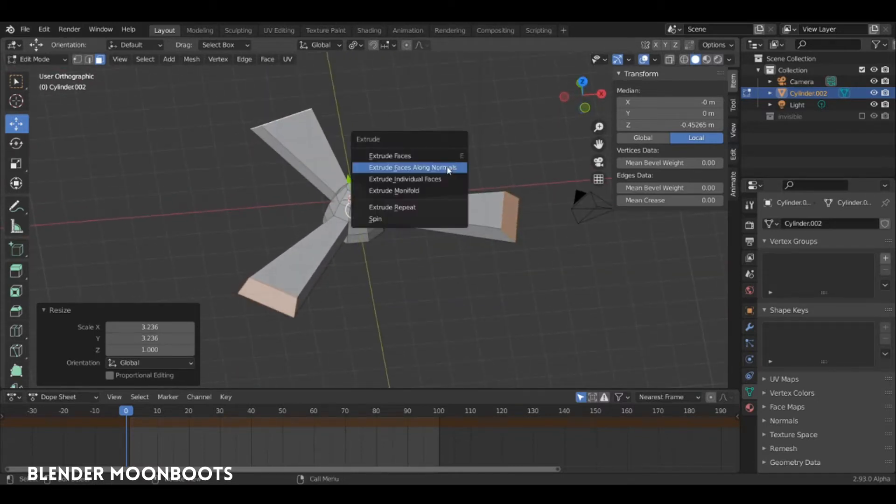
click(447, 167)
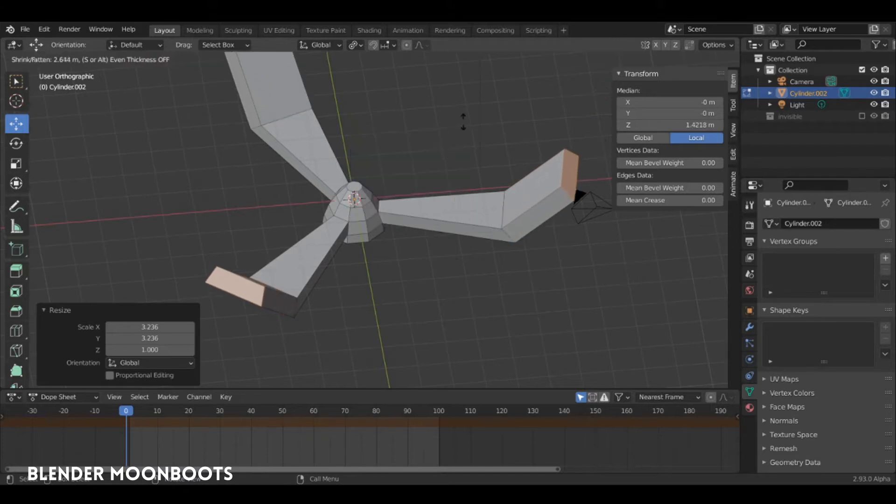
click(468, 120)
Move the new blade end faces down about 1.89 m along Z to level the outer sections
middle_drag(467, 120, 409, 126)
key(KP_1)
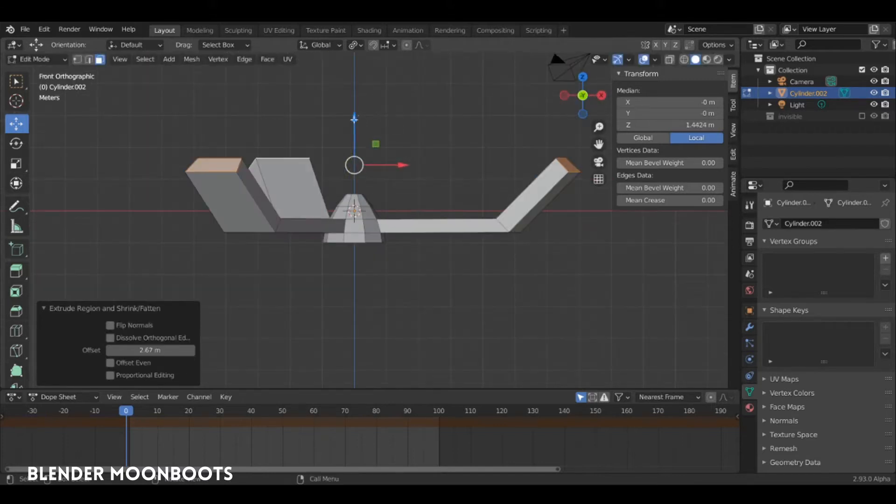
drag(354, 119, 345, 183)
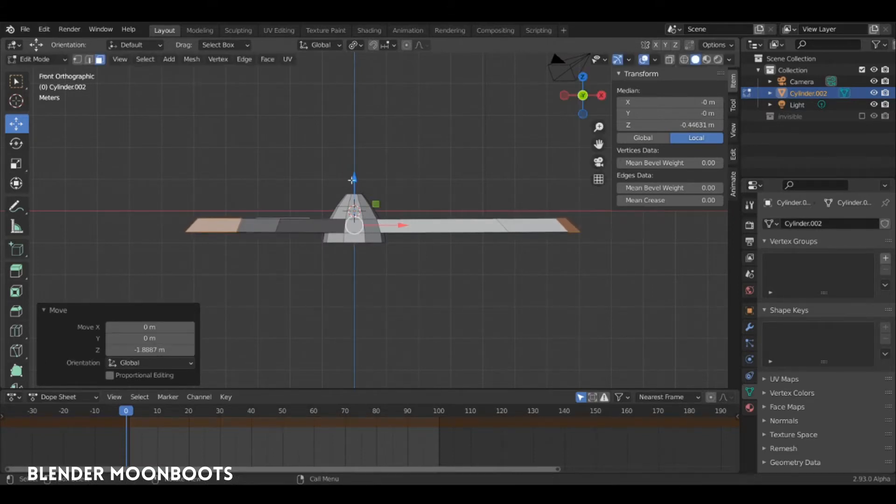
Scale the three outermost blade faces down to about 0.34 to form narrow tips
middle_drag(410, 213, 401, 281)
scroll(401, 281, down, 3)
scroll(443, 234, up, 3)
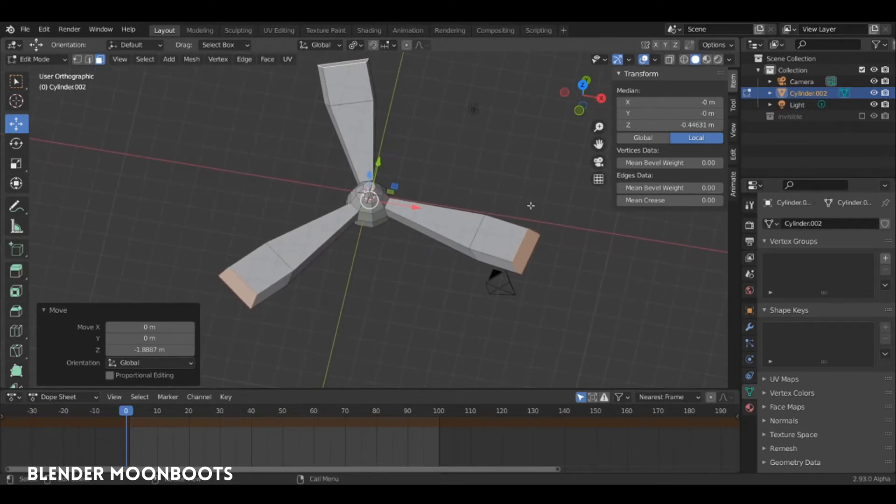
key(s)
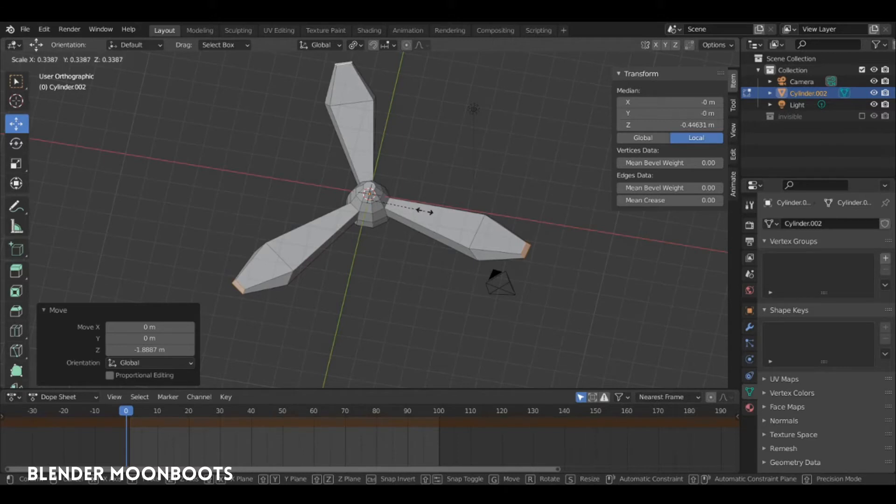
click(425, 211)
Select the edge loops at the widest part of all three blades, set the pivot to Median Point, and scale them to about 0.82
middle_drag(422, 210, 401, 186)
key(2)
alt+click(258, 178)
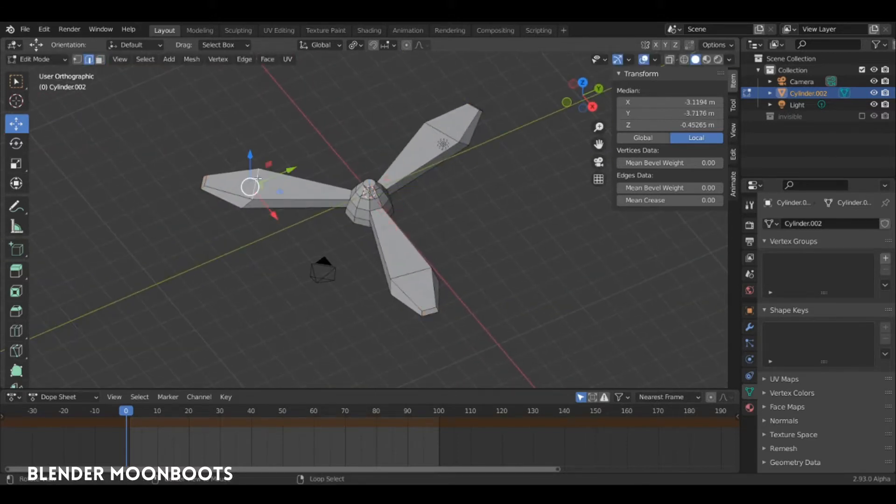
alt+shift+click(436, 136)
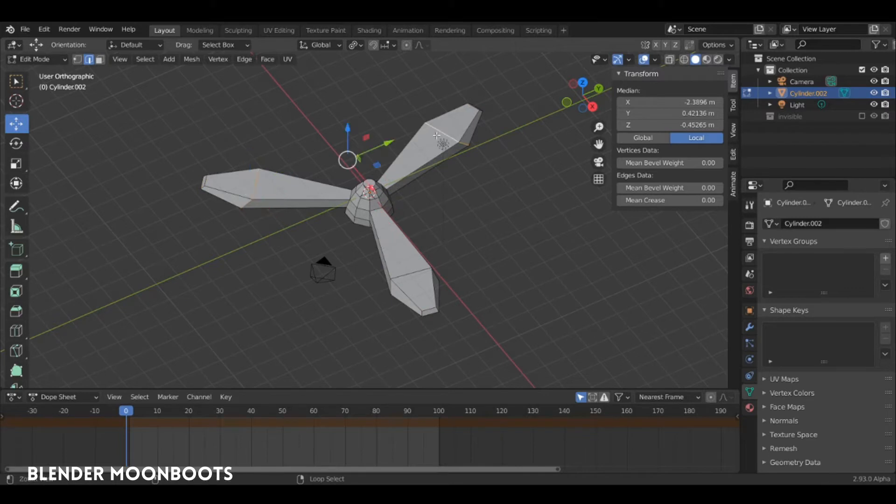
alt+shift+click(412, 274)
click(363, 46)
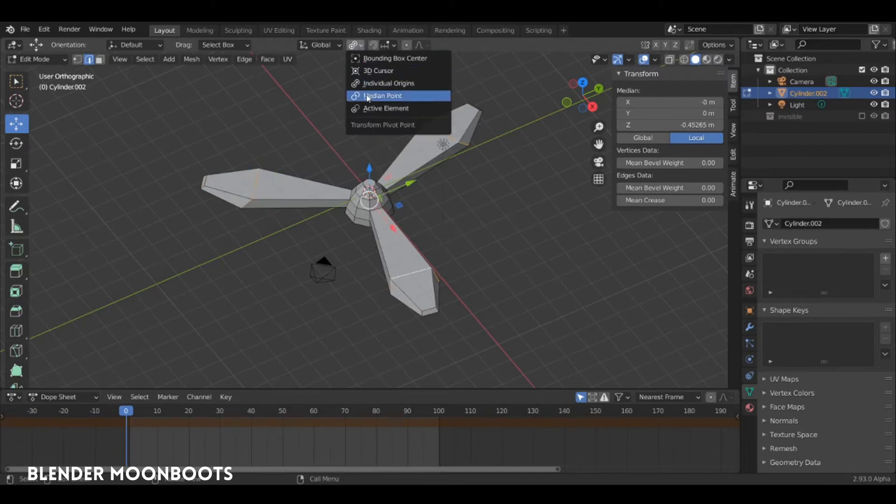
click(387, 95)
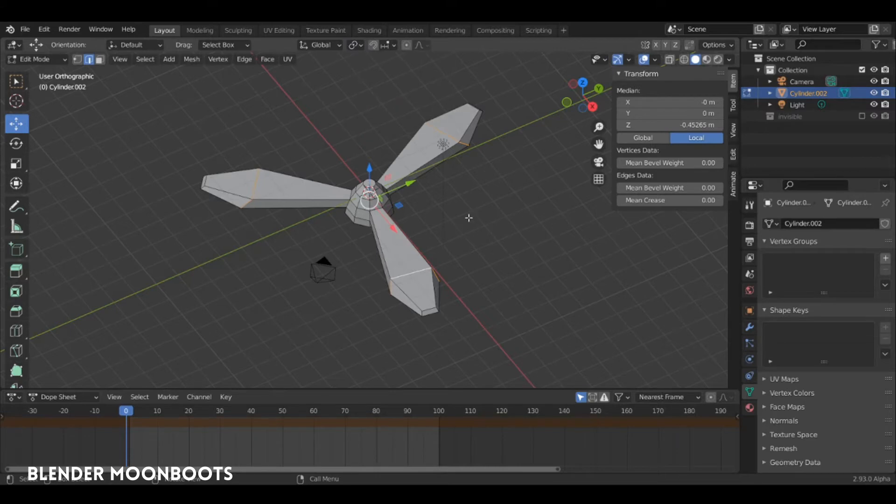
text(s0.8)
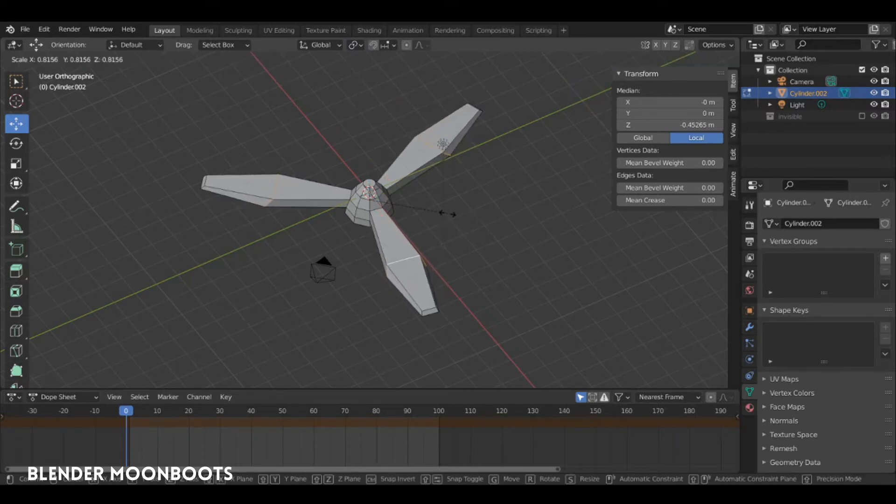
key(Return)
Leave Edit Mode and raise the propeller along Z to about 2.15 m
middle_drag(448, 213, 473, 193)
key(Tab)
drag(371, 150, 372, 115)
middle_drag(373, 114, 397, 189)
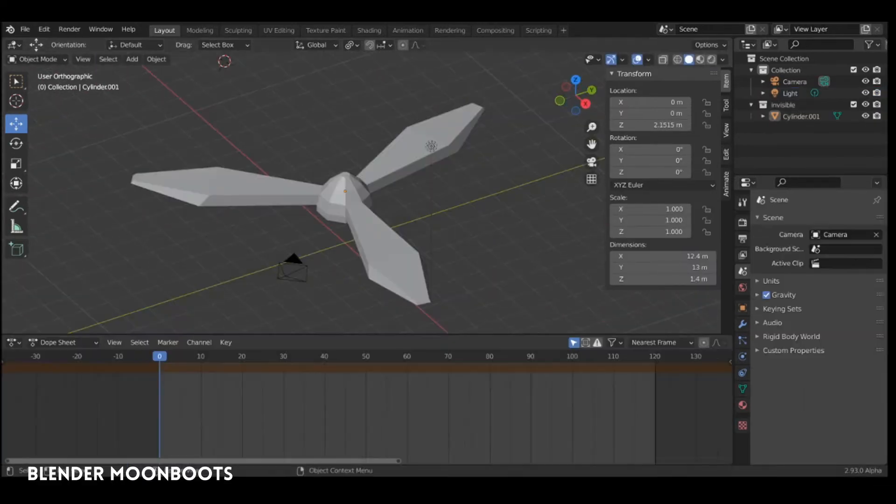
Insert a Location, Rotation & Scale keyframe for the propeller at frame 0
click(367, 223)
key(i)
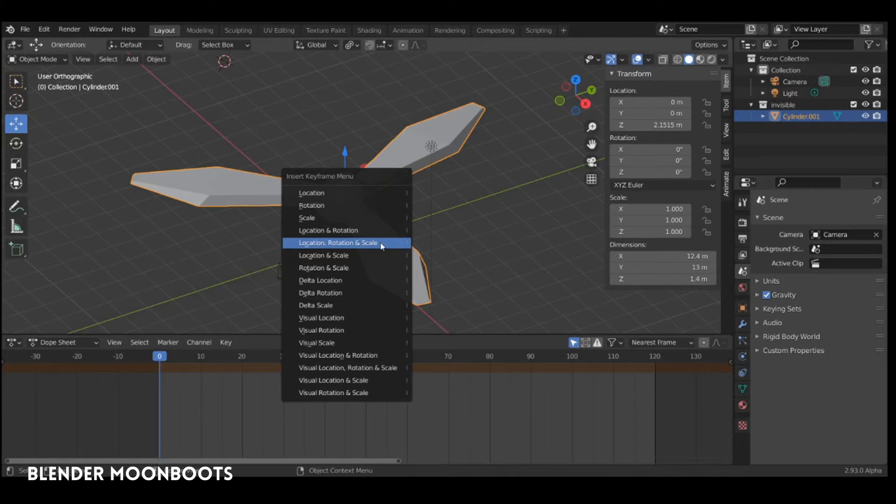
click(382, 244)
At frame 30, rotate the propeller -110° around Z and insert a Location, Rotation & Scale keyframe
drag(258, 357, 262, 373)
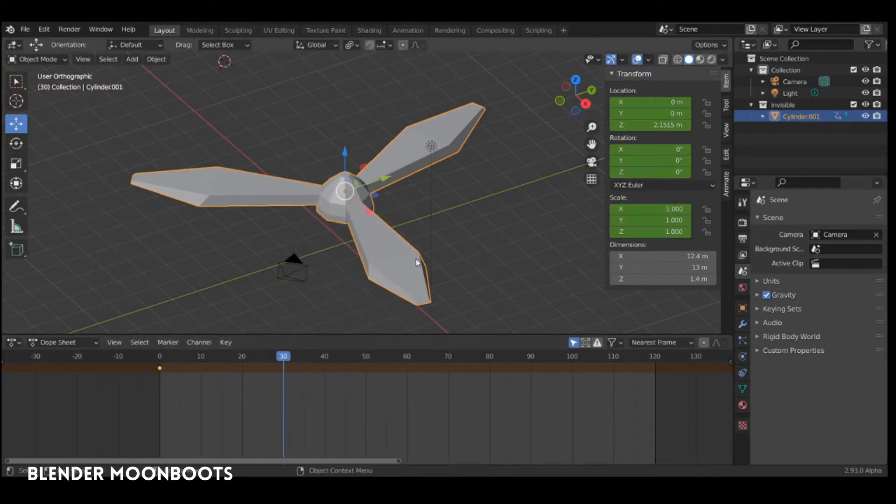
key(r)
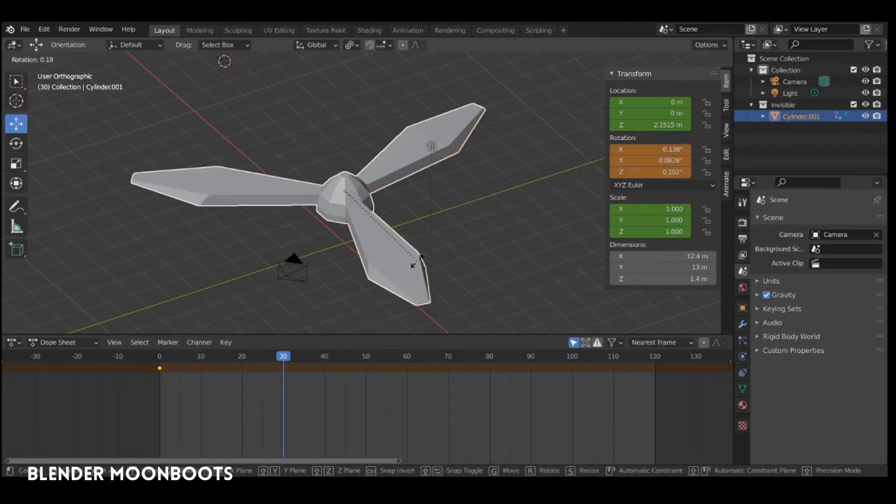
key(z)
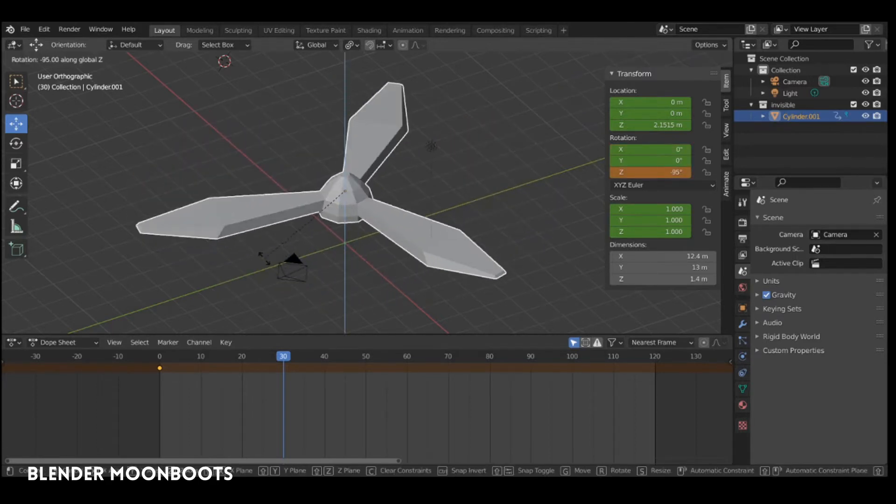
click(260, 240)
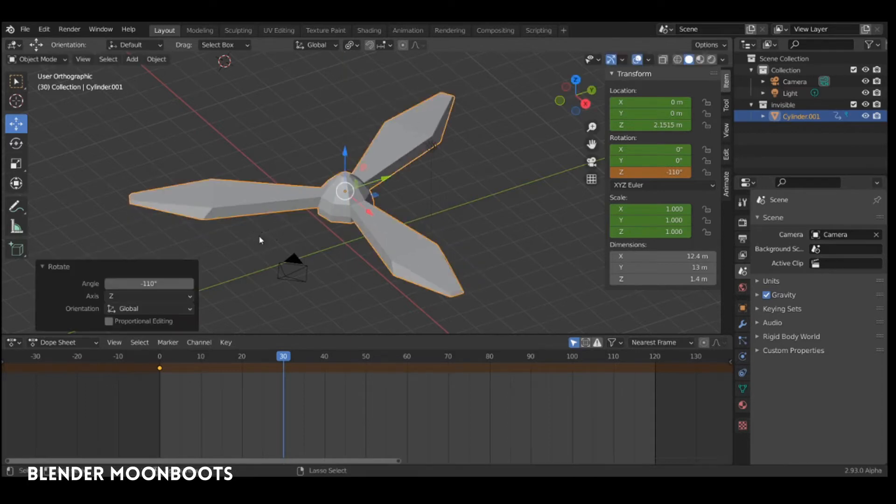
key(i)
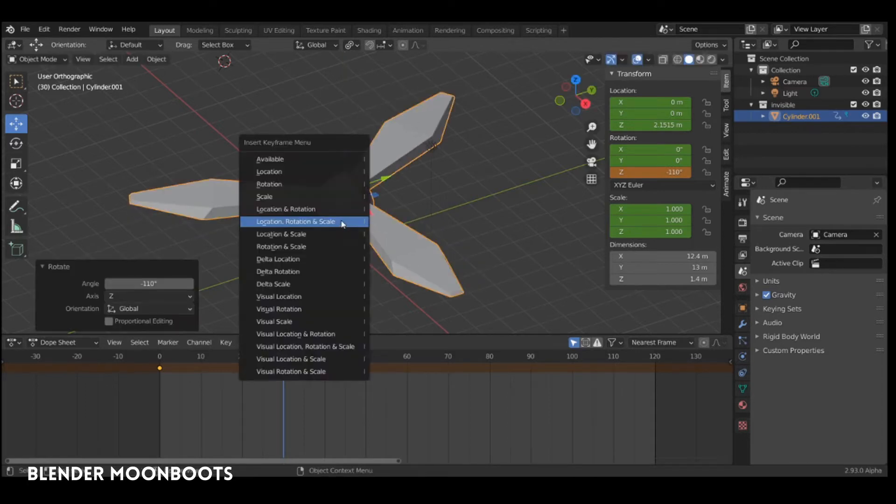
click(340, 222)
Play the propeller's rotation animation and return to the start frame
key(space)
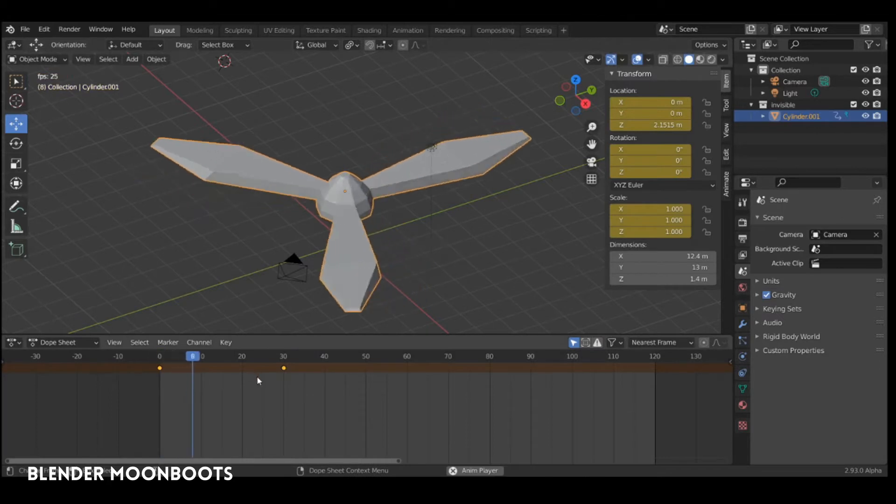
key(space)
key(shift+Left)
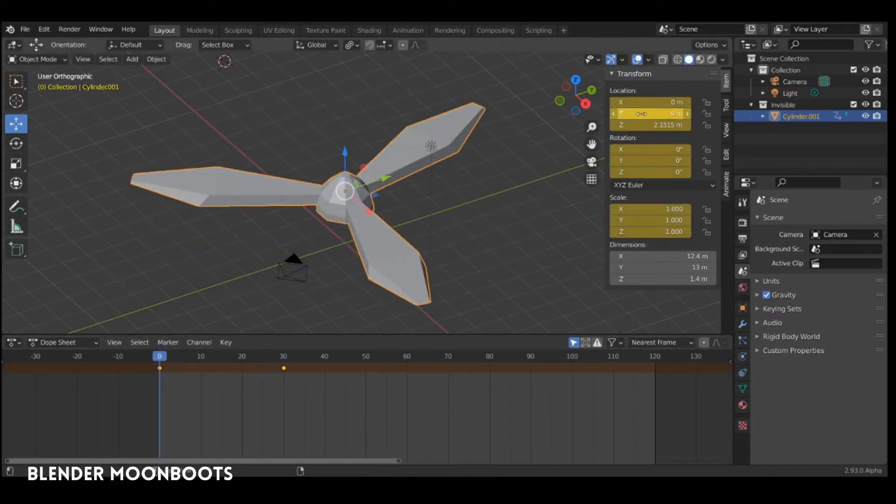
At frame 30, set the propeller's Z rotation to -300° and update its keyframe
drag(160, 358, 284, 379)
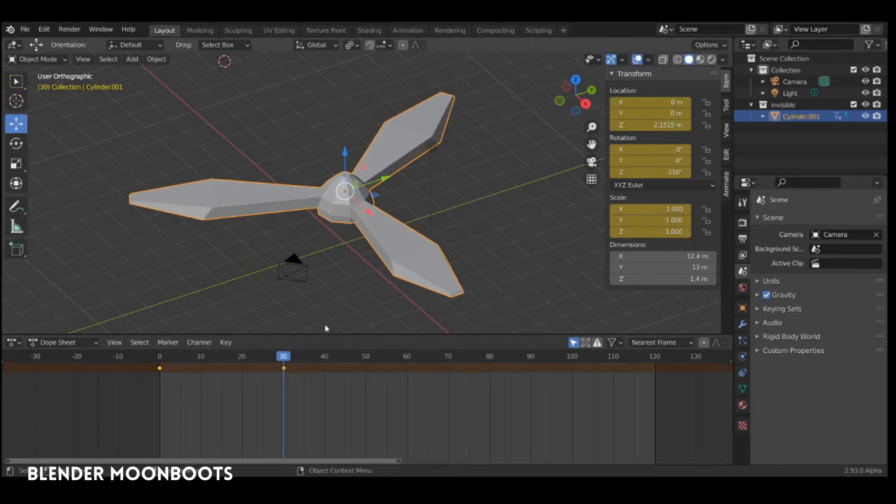
click(649, 174)
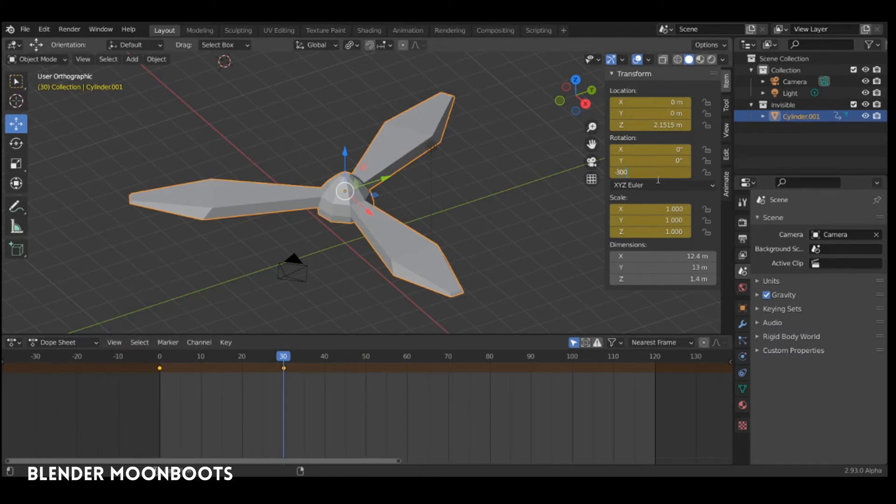
key(Return)
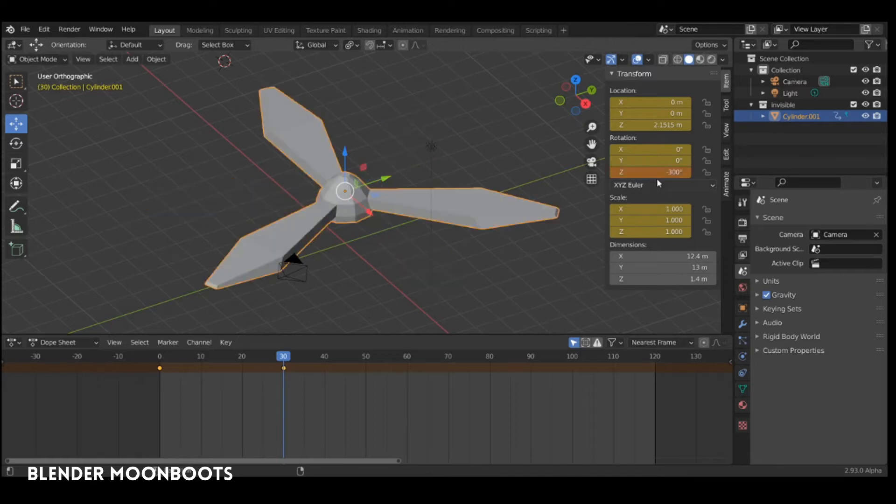
key(i)
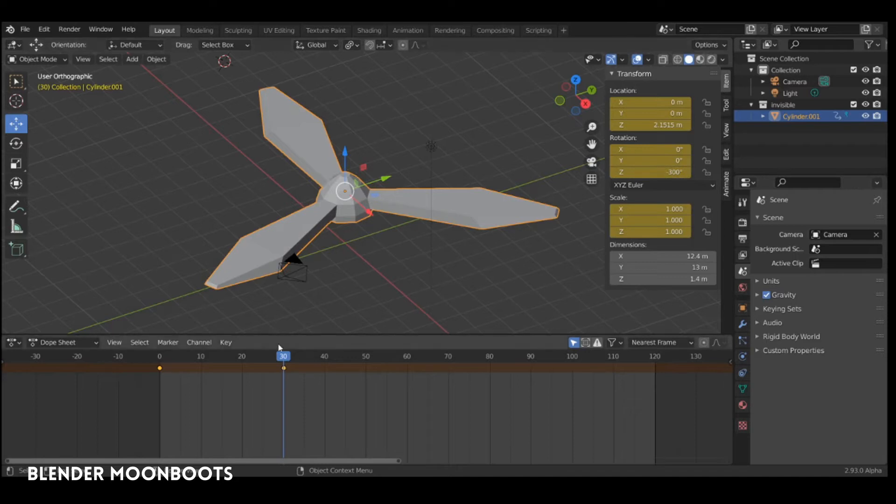
Play the updated spin repeatedly from frame 0 to check its speed and easing
key(shift+Left)
key(space)
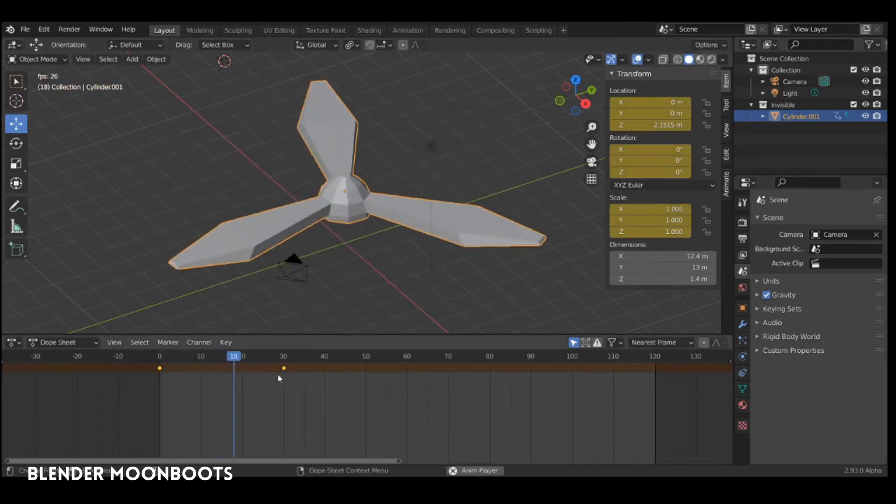
key(space)
click(200, 371)
key(shift+Left)
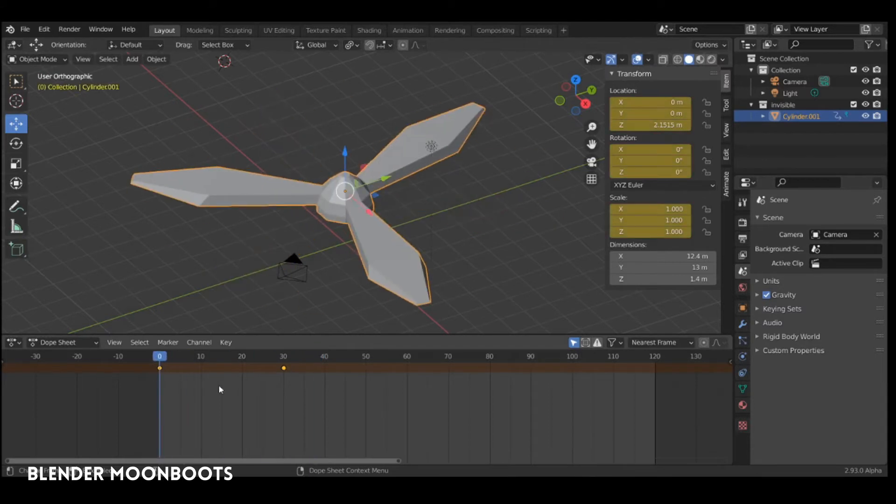
key(space)
key(space)
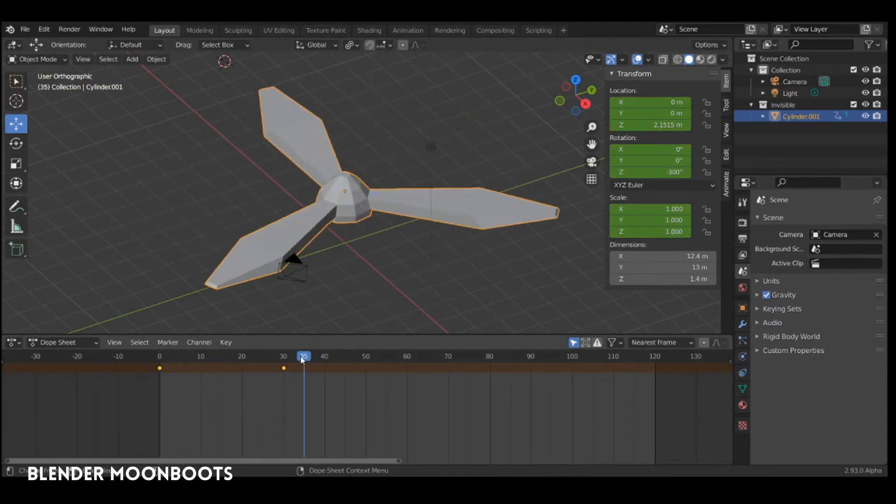
key(shift+Left)
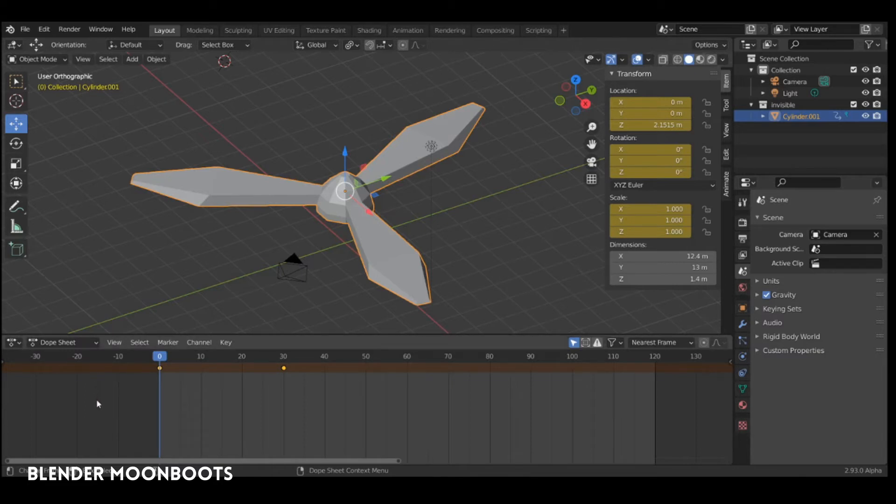
Switch from the Dope Sheet to the Graph Editor and isolate the propeller's Z Euler Rotation curve from its Object Transforms
key(ctrl)
key(ctrl+Tab)
ctrl+middle_drag(311, 370, 377, 382)
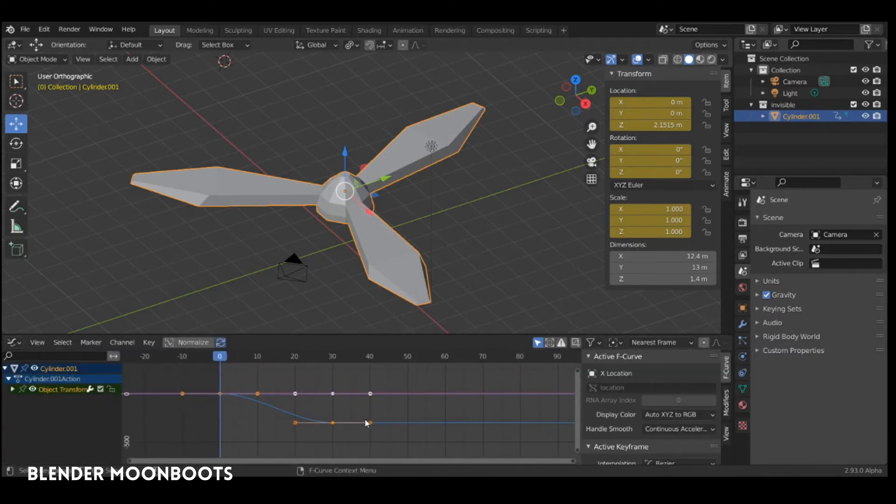
click(13, 389)
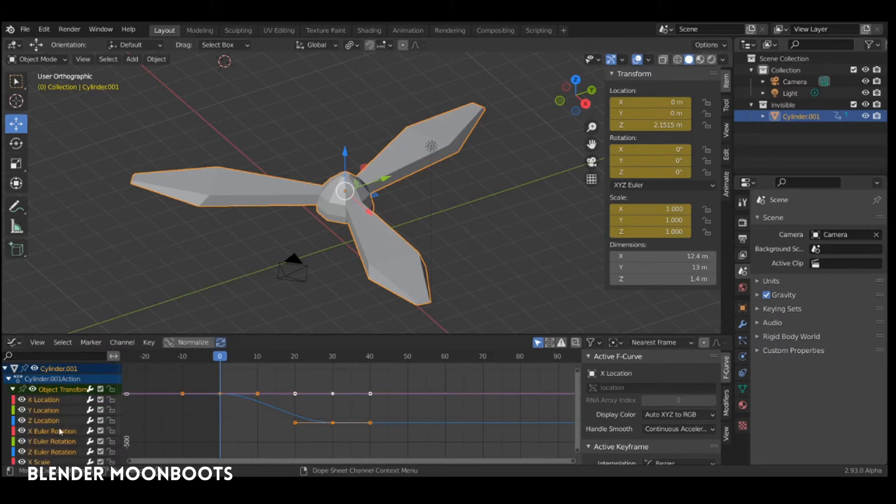
click(51, 451)
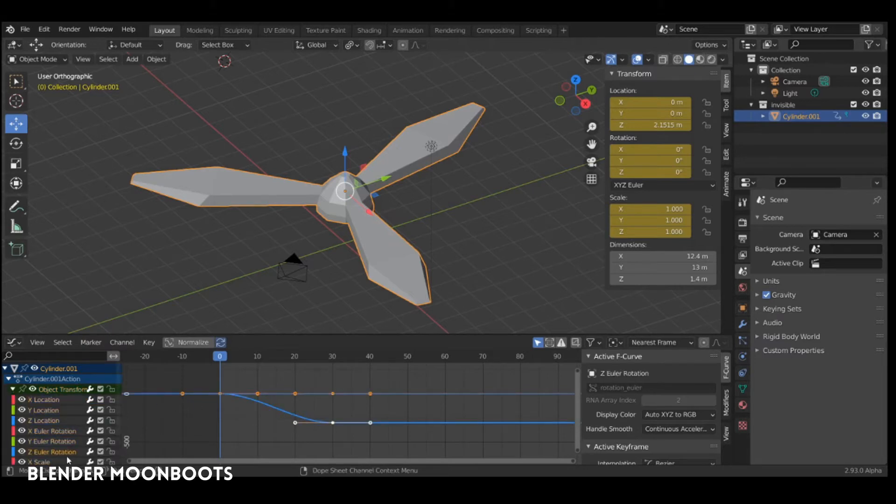
At frame 24, move the left handle of the frame 30 Z rotation key about 2.74 frames earlier and try nudging the key along X
drag(220, 360, 310, 375)
click(295, 422)
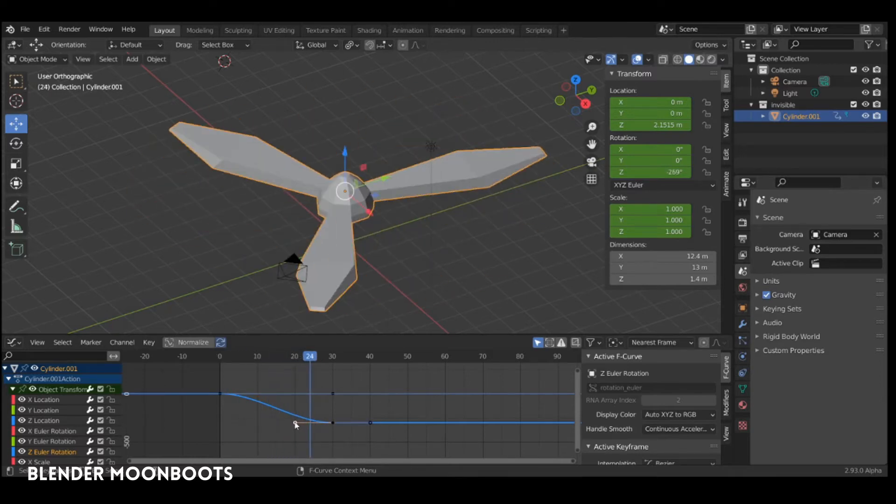
key(g)
key(x)
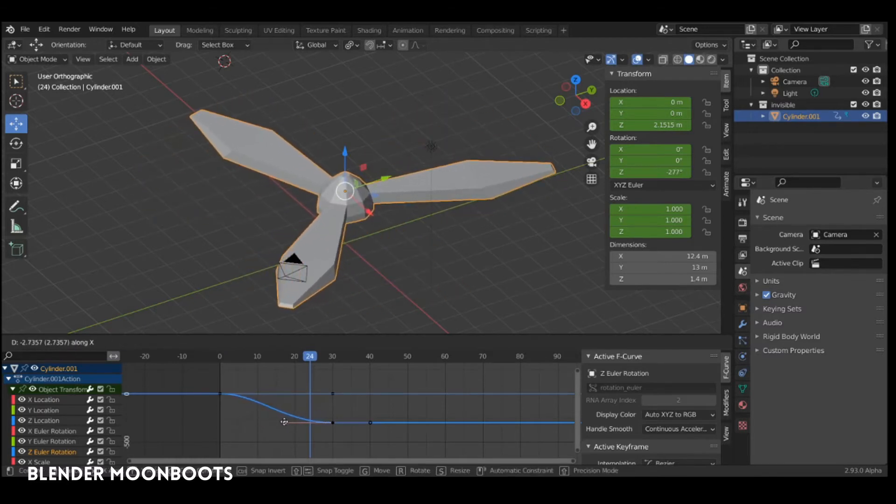
click(285, 422)
click(332, 423)
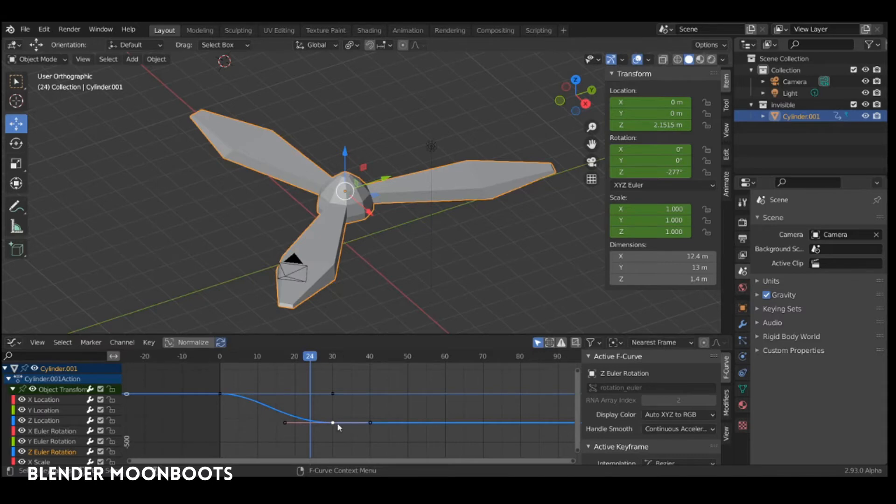
key(g)
key(x)
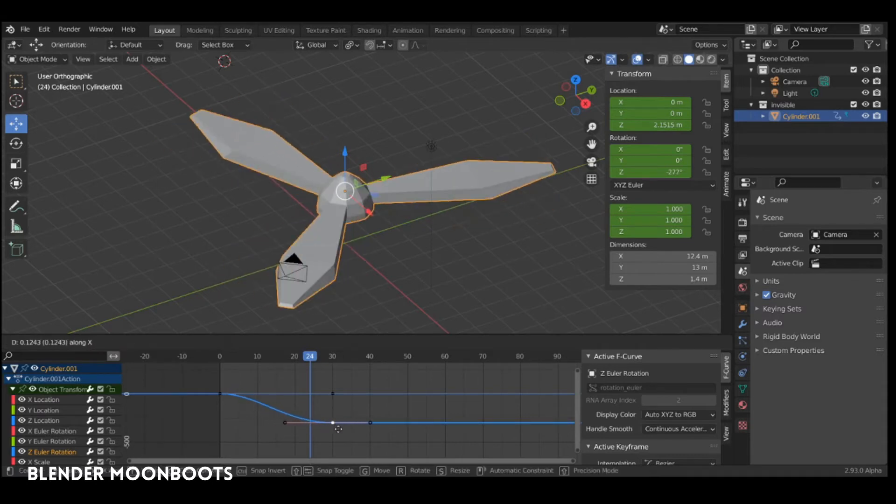
click(338, 428)
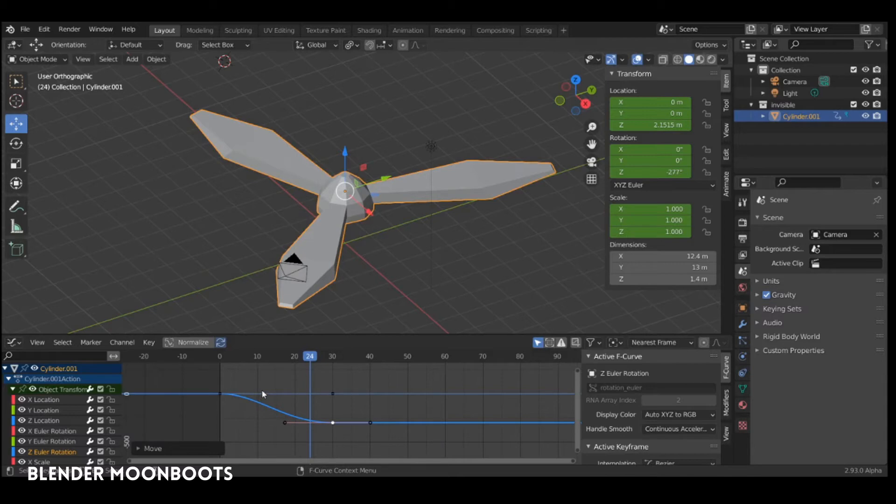
Set the interpolation of all the propeller's keyframes to Linear
click(149, 342)
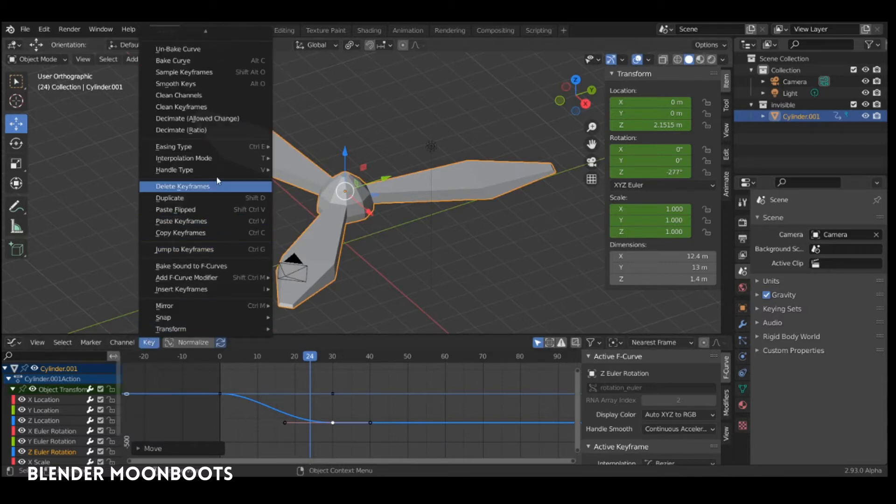
mouse_move(214, 161)
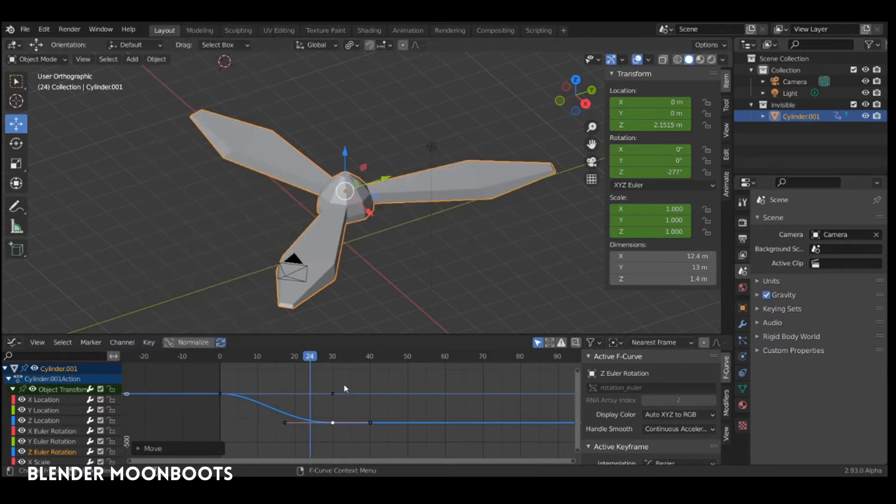
key(a)
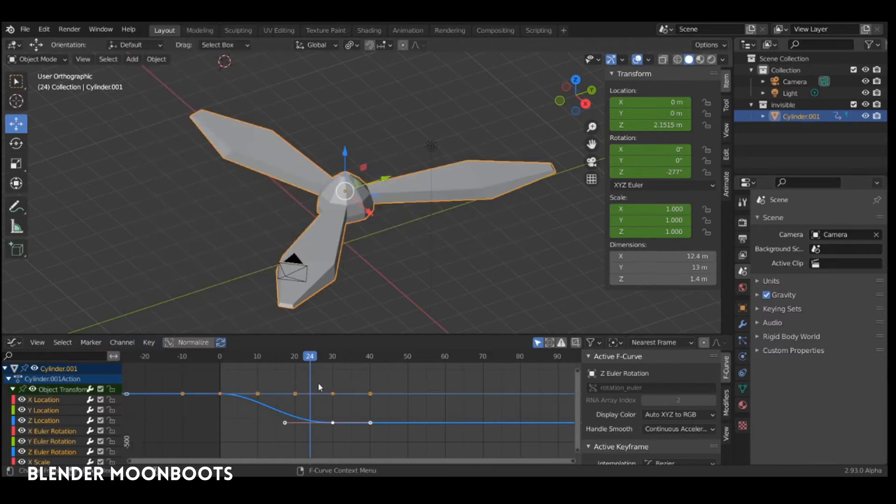
key(t)
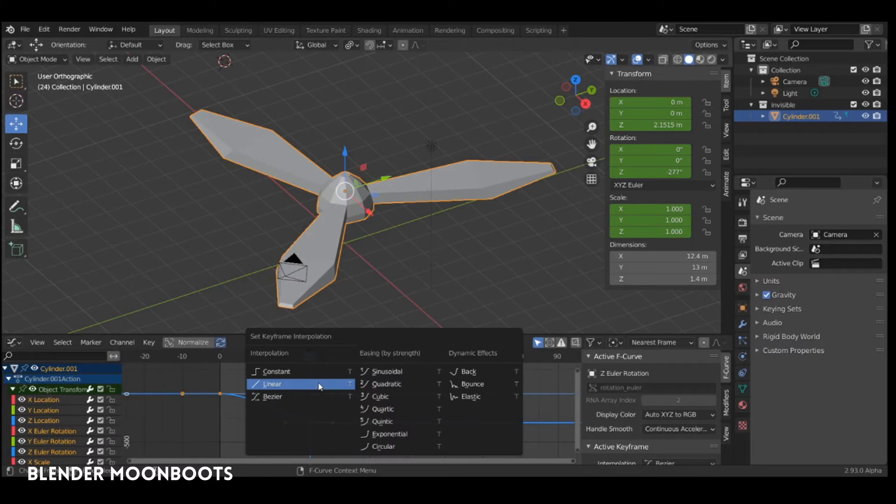
click(318, 386)
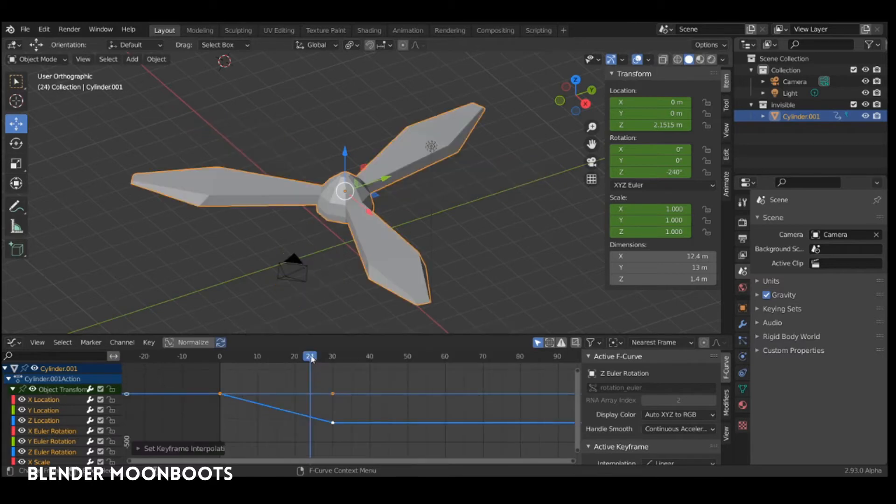
Play the spin from frame 24 to check the linear motion, and return to frame 0
key(space)
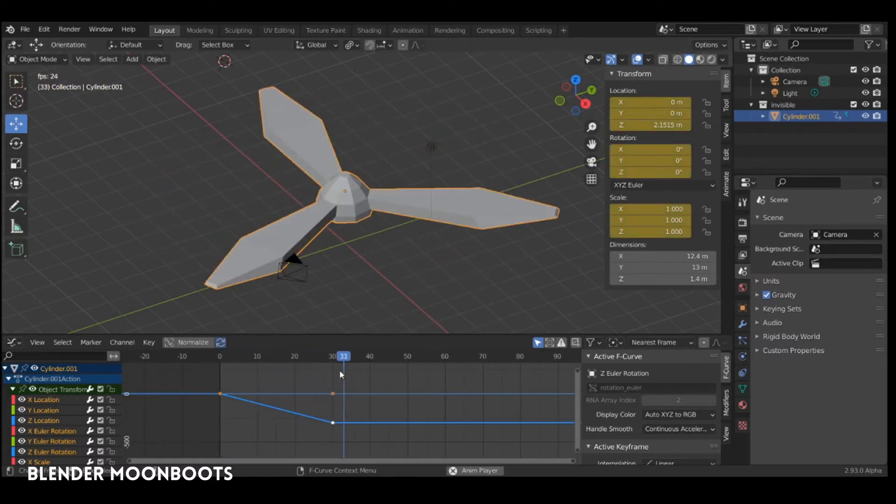
key(Escape)
key(shift+Left)
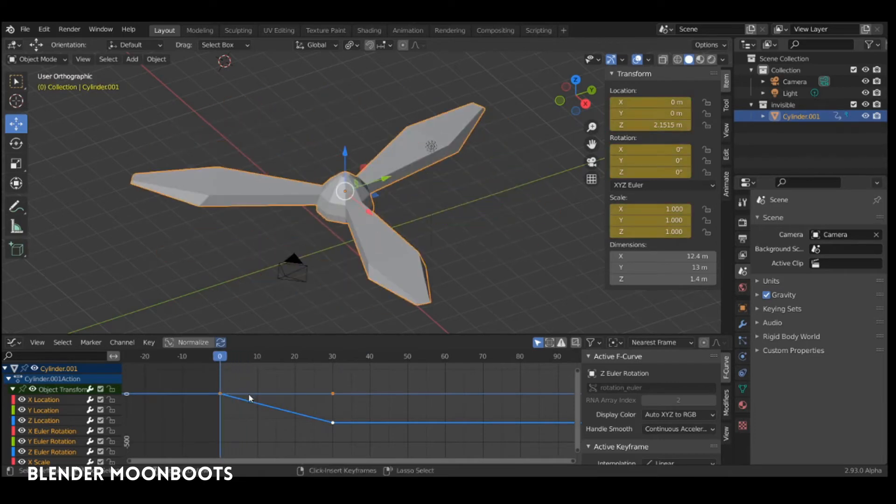
Switch to the Dope Sheet, expand the propeller's Object Transforms channels in an enlarged editor, and select the Z Euler Rotation channel
key(ctrl+Tab)
drag(176, 362, 144, 403)
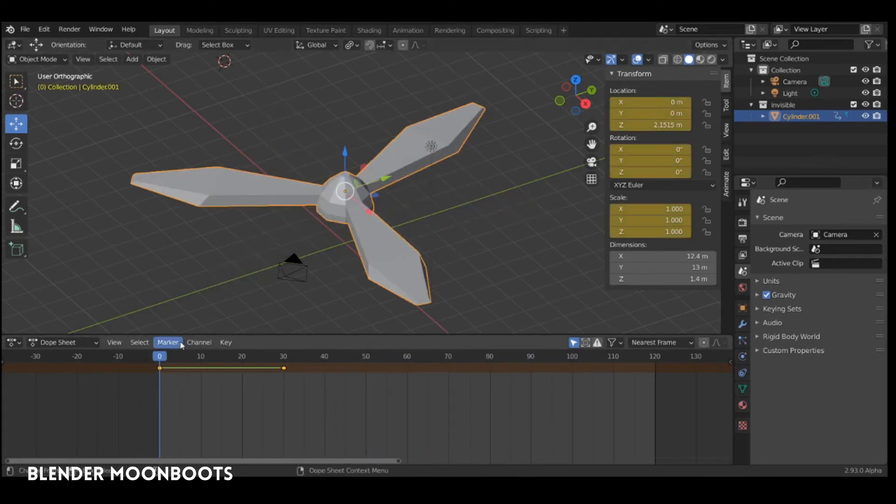
click(4, 361)
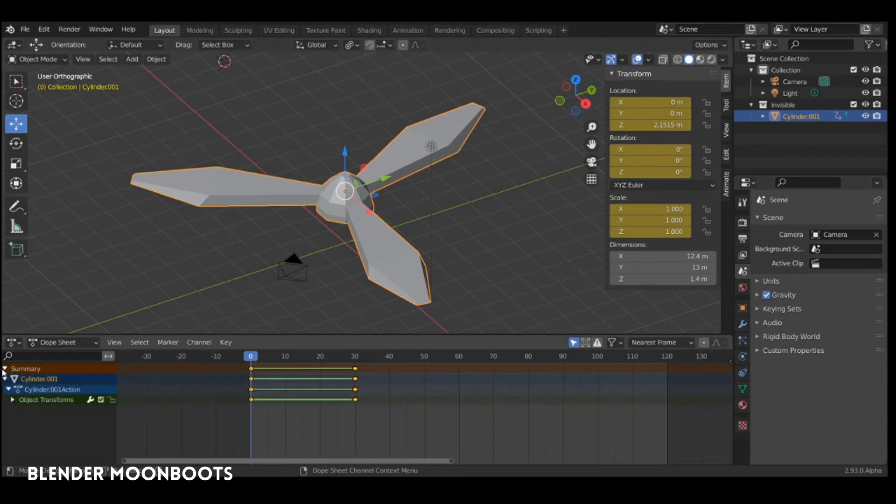
click(12, 400)
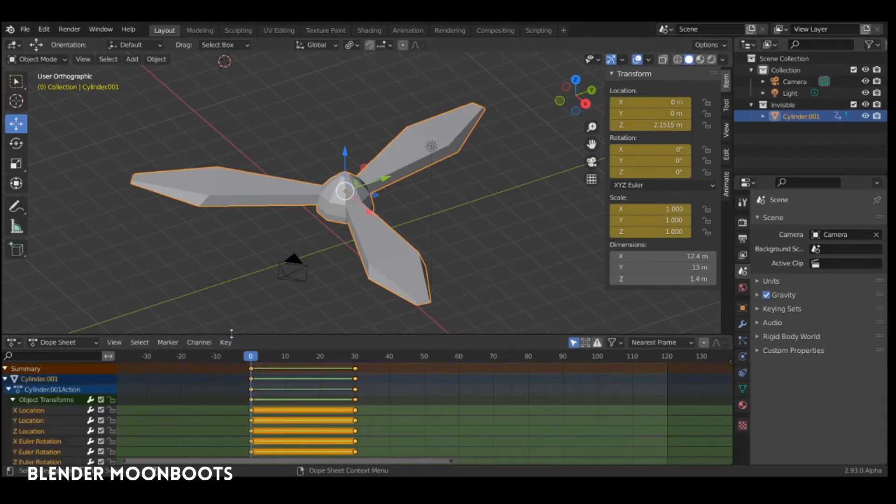
drag(233, 333, 224, 272)
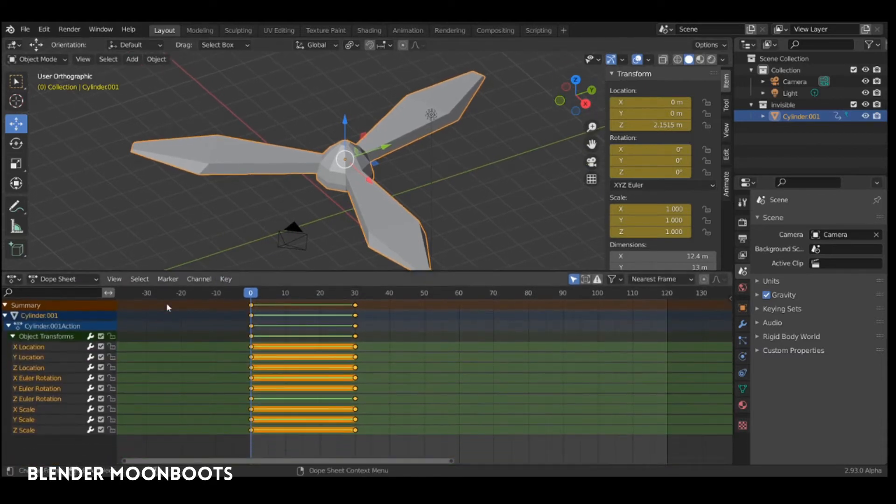
click(42, 399)
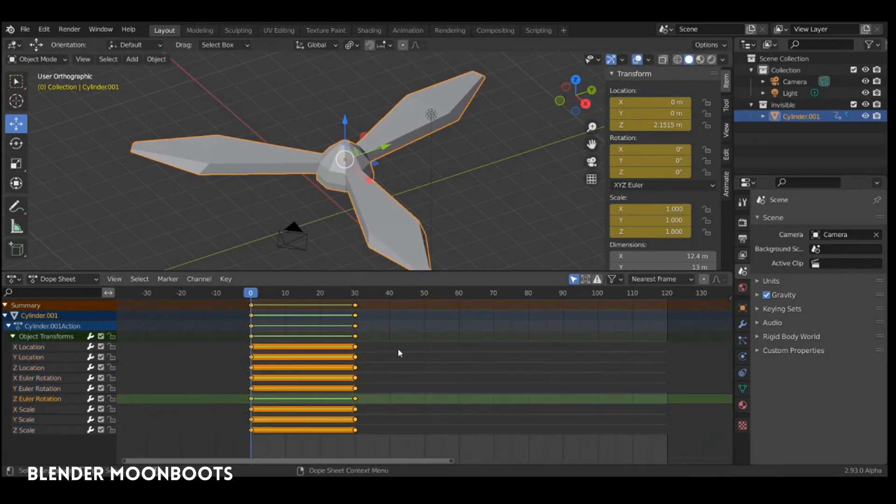
Set the extrapolation mode of the Z Euler Rotation channel to Linear Extrapolation
click(196, 280)
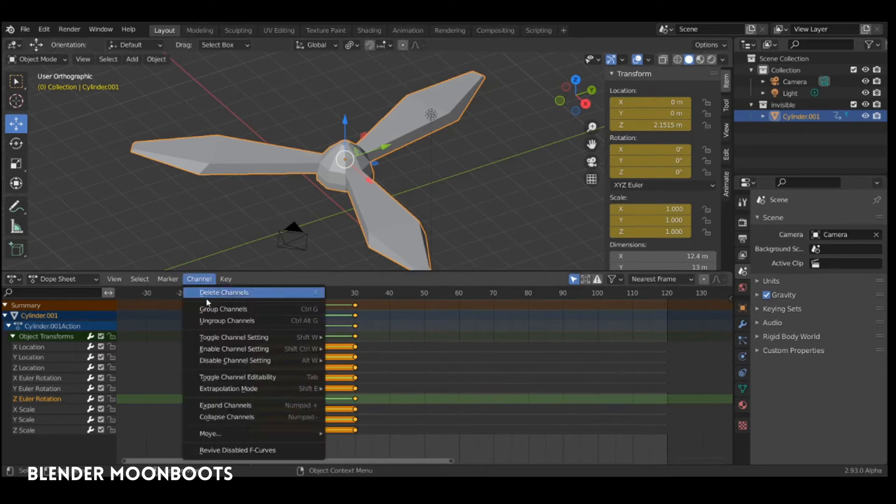
mouse_move(219, 391)
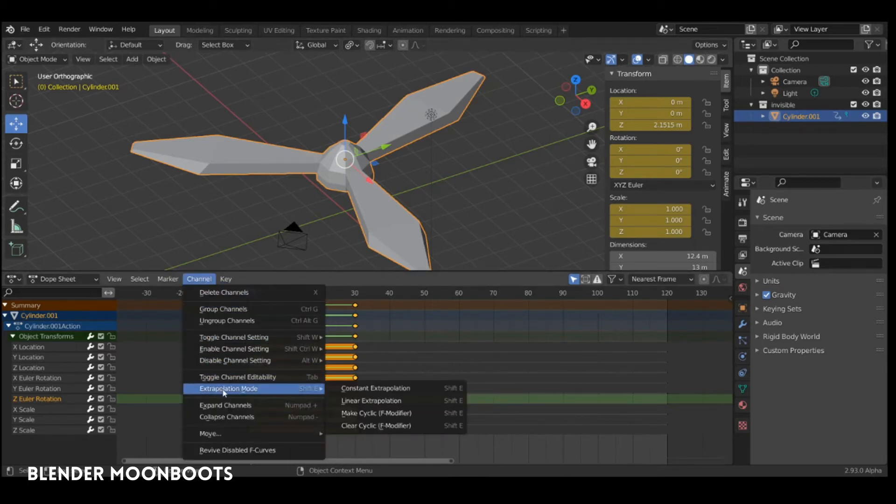
click(393, 402)
Play the extrapolated spin, and inspect the Z rotation curve in the Graph Editor before returning to the Dope Sheet
key(space)
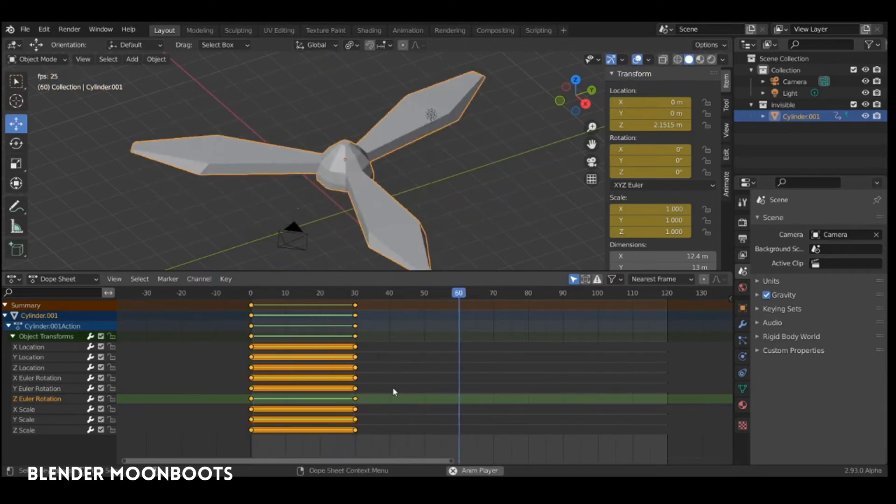
key(space)
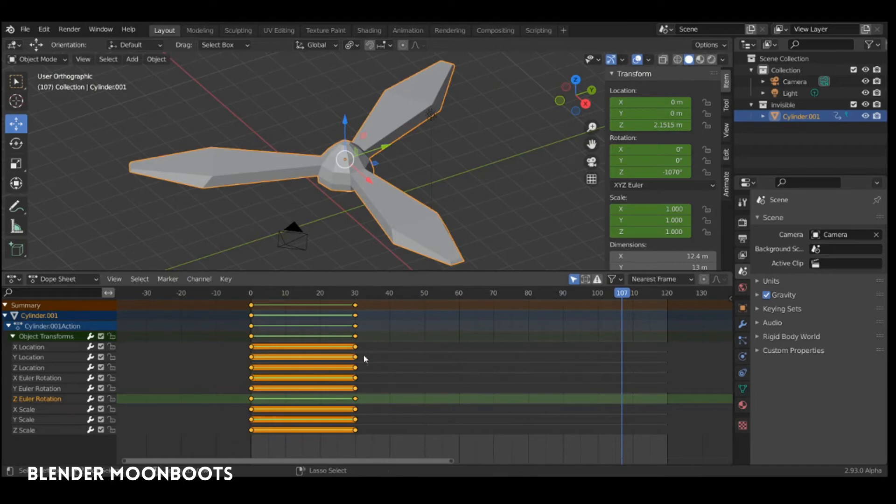
key(ctrl+Tab)
scroll(367, 347, down, 3)
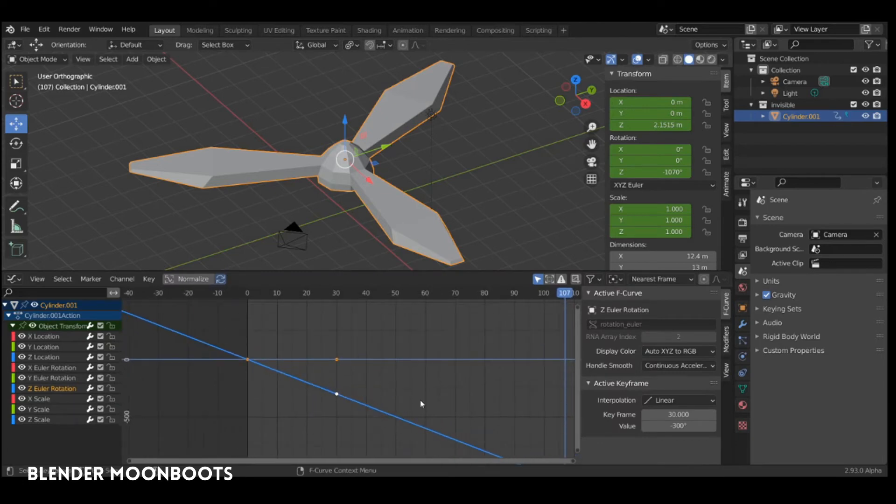
ctrl+middle_drag(420, 400, 406, 353)
key(ctrl+Tab)
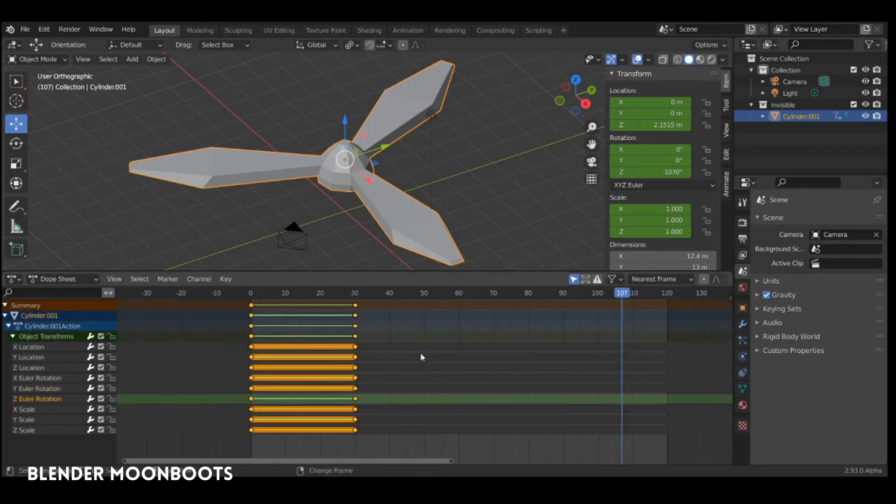
Set the Z Euler Rotation channel to Constant Extrapolation and scrub past the last key to frame 36
key(shift+e)
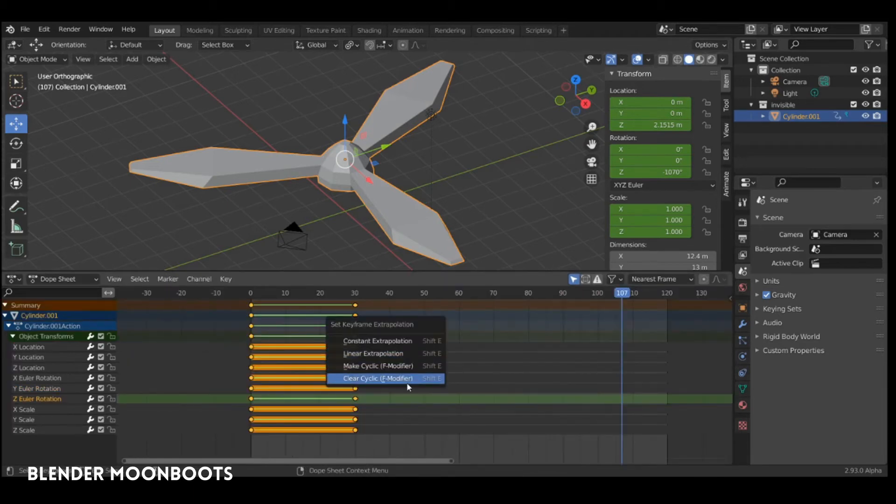
click(406, 342)
drag(342, 295, 376, 299)
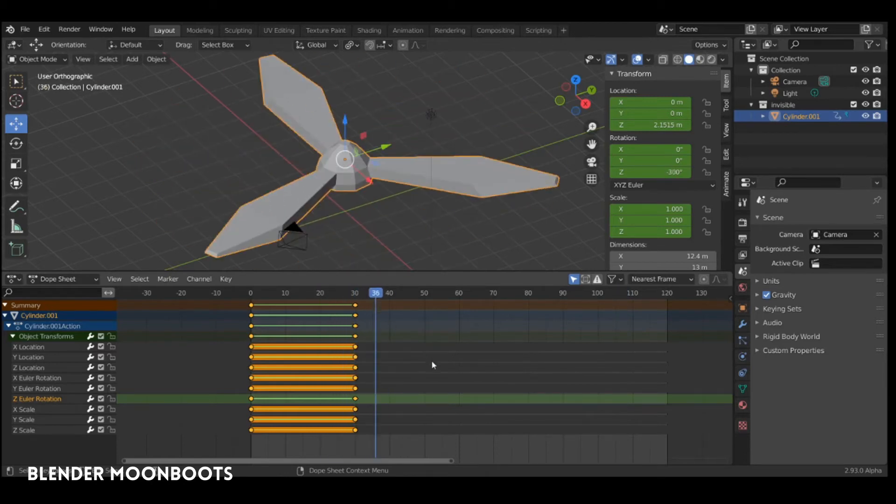
Make the Z Euler Rotation channel cyclic and scrub back to frame 25 to check the repeating motion
key(shift+e)
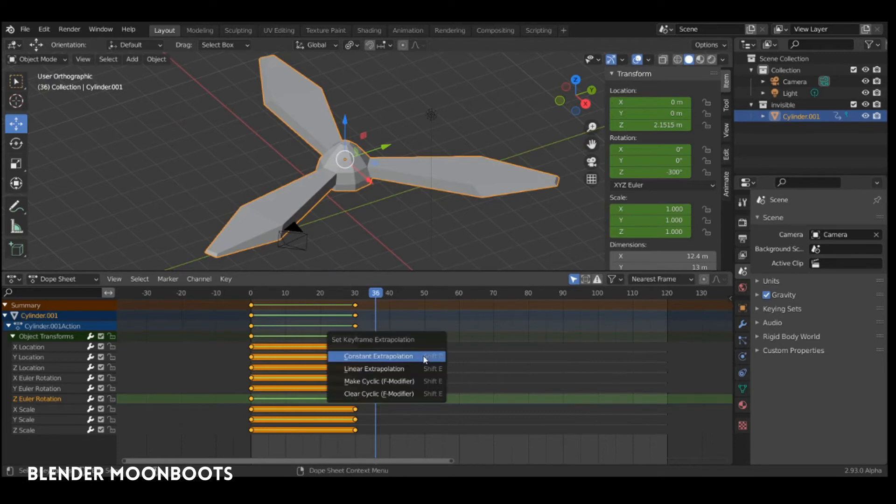
click(414, 382)
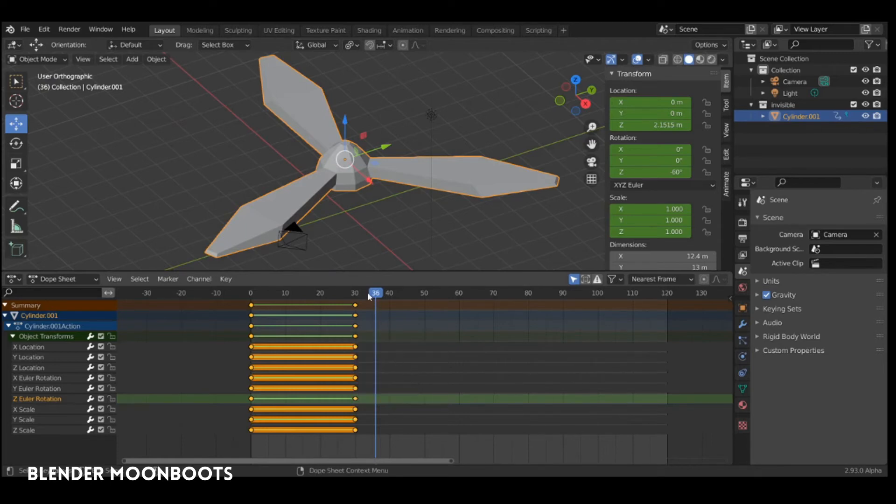
drag(369, 293, 339, 307)
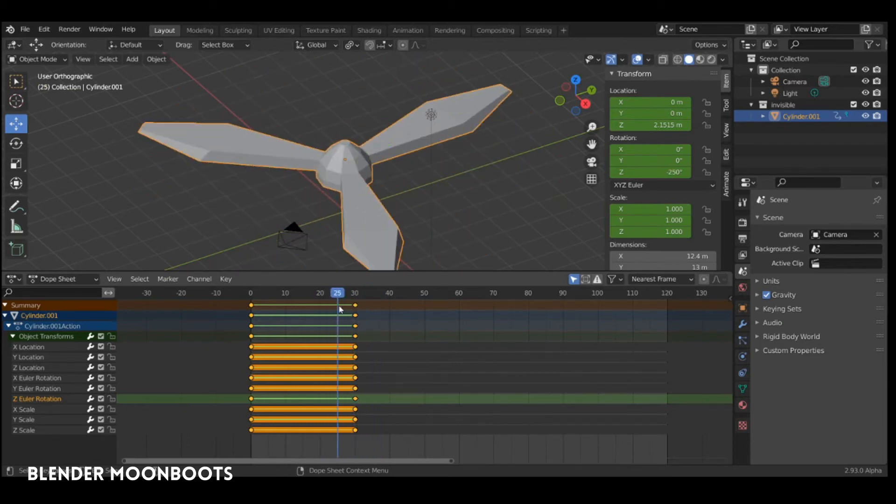
Play the cyclic rotation in the Graph Editor and examine the Z curve together with its Cycles modifier settings
key(ctrl+Tab)
key(shift+Left)
key(space)
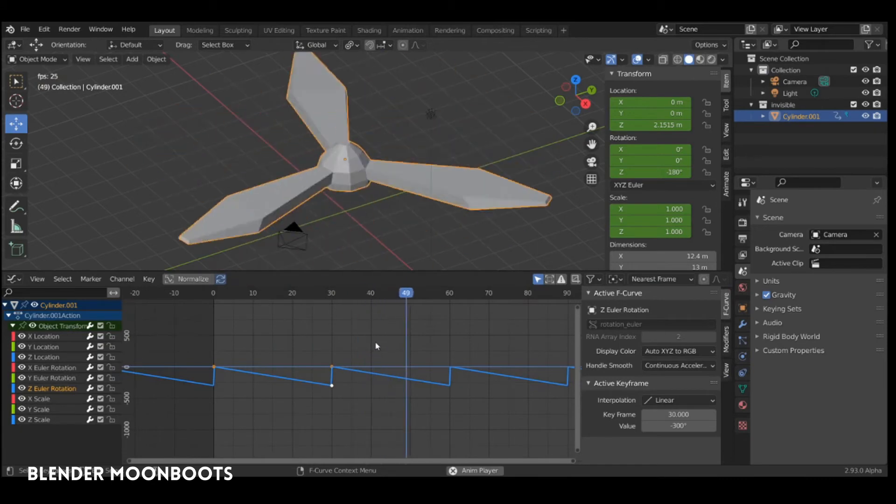
key(space)
drag(311, 298, 209, 318)
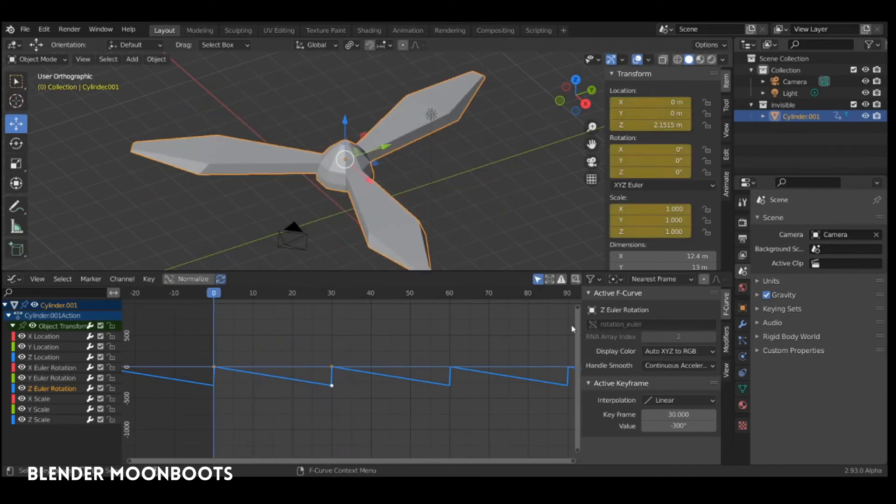
click(727, 344)
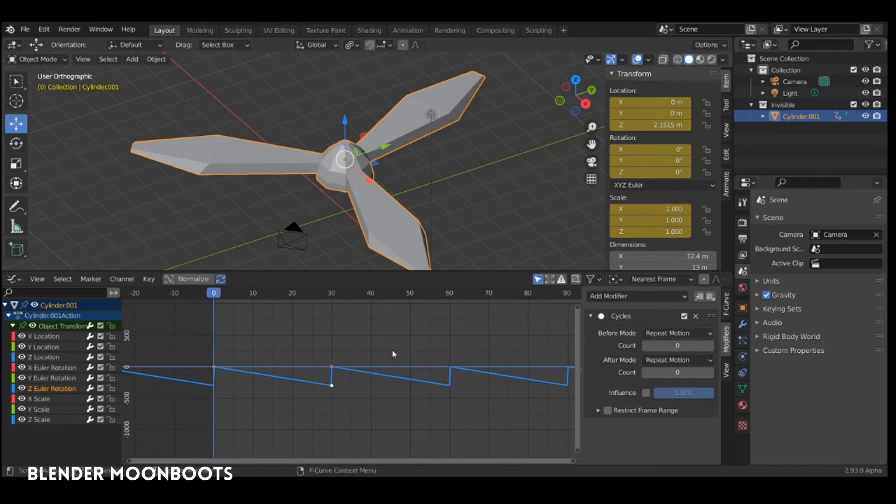
drag(216, 306, 363, 322)
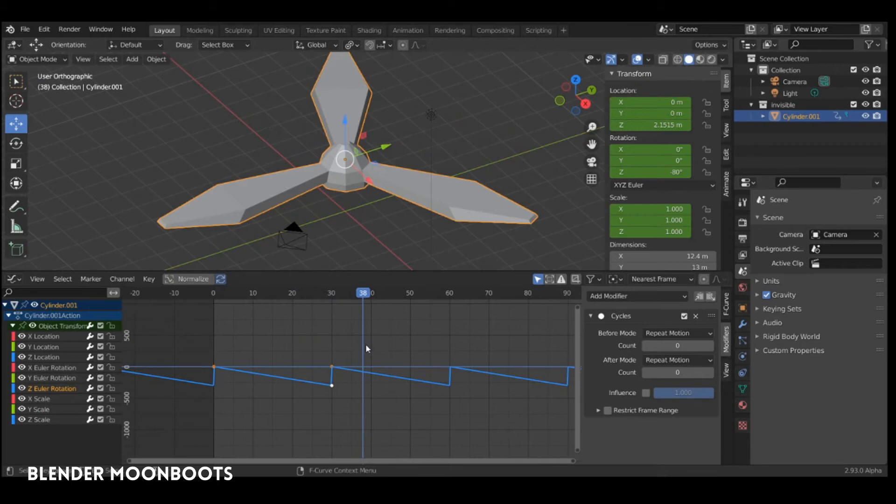
Clear the cyclic modifier from the Z Euler Rotation curve and scrub back to frame 15
key(shift+e)
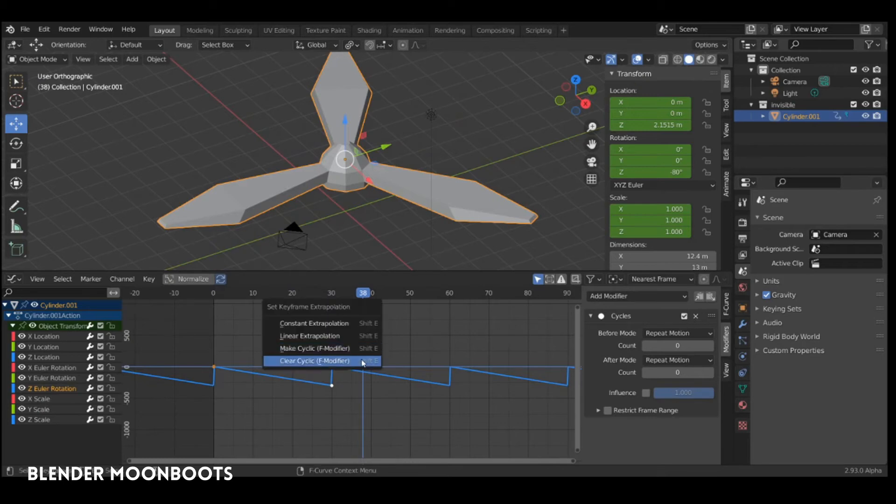
click(315, 361)
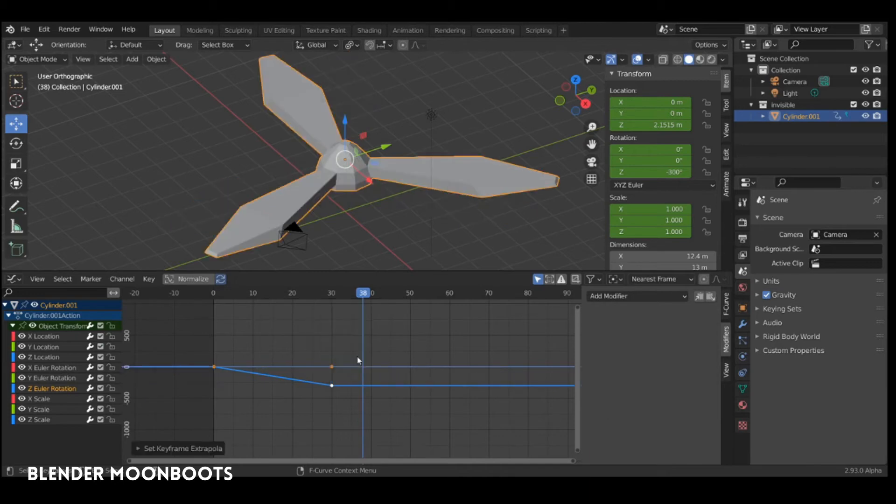
drag(366, 299, 273, 296)
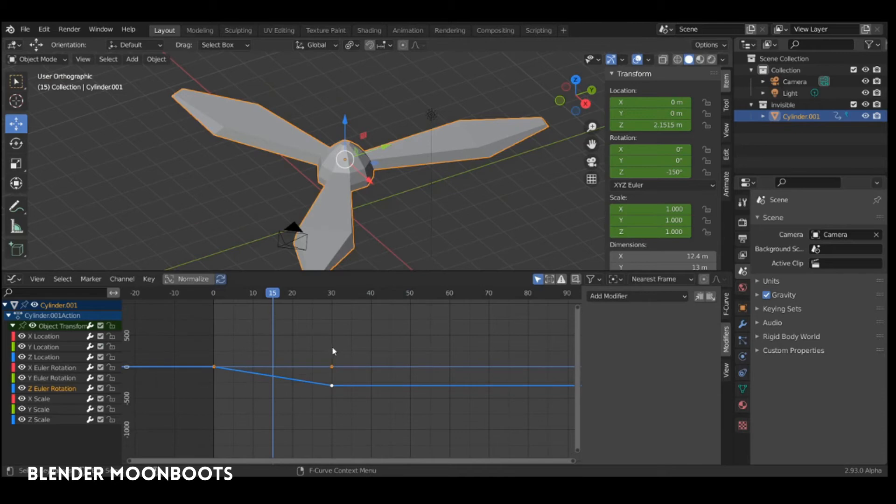
Apply Linear Extrapolation to the Z Euler Rotation curve from the Graph Editor and play the continuous spin
key(shift+e)
click(326, 324)
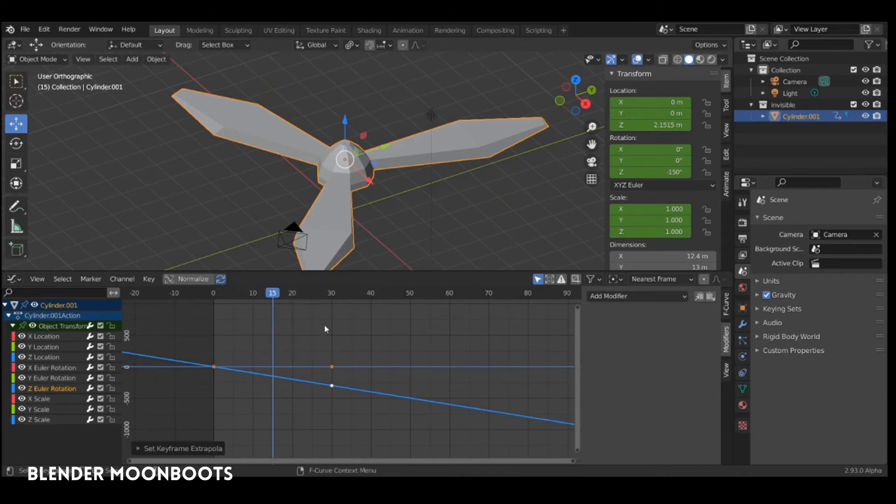
key(space)
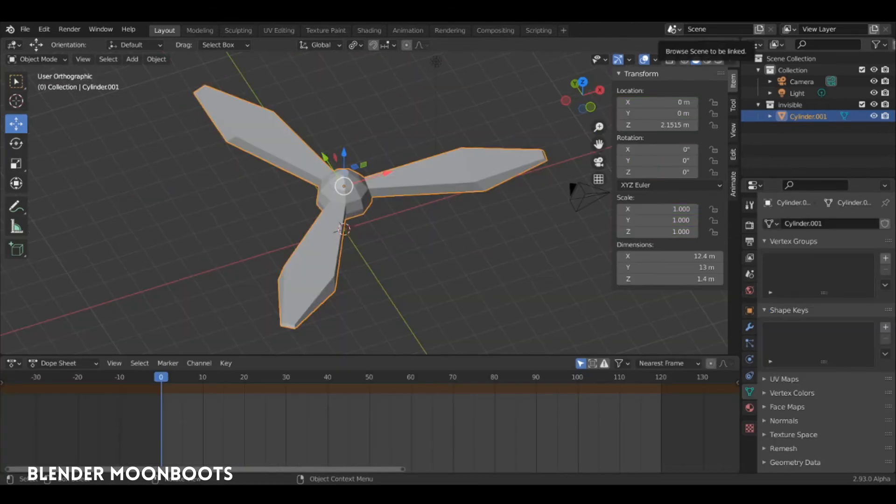
Tilt the unanimated propeller with a free trackball rotation to about X 59.5°, Y -8.78°, Z 16.3°
click(44, 286)
click(362, 197)
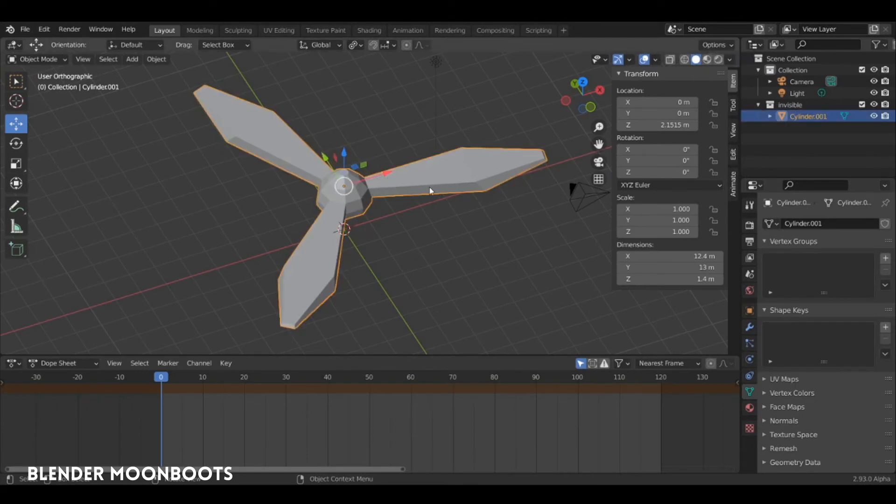
mouse_move(408, 208)
middle_down()
mouse_move(402, 213)
mouse_move(407, 198)
mouse_move(393, 214)
mouse_move(404, 214)
mouse_move(391, 212)
middle_up()
middle_drag(388, 173, 417, 211)
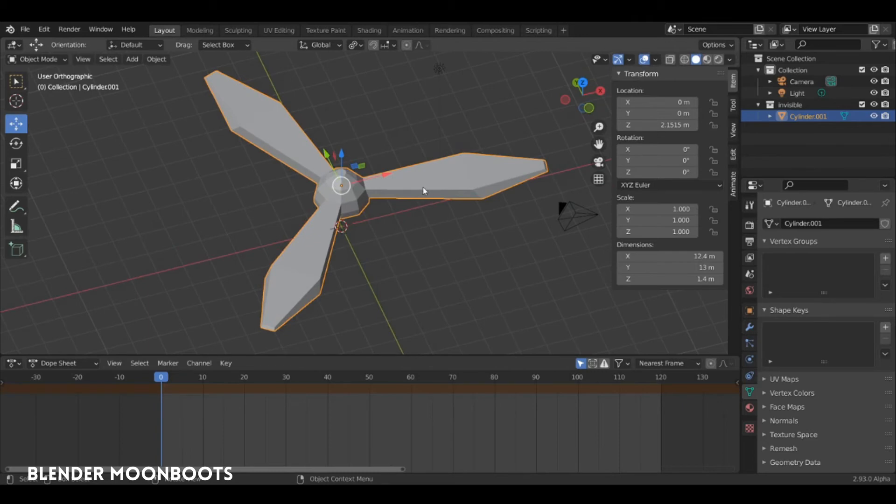
key(r)
key(r)
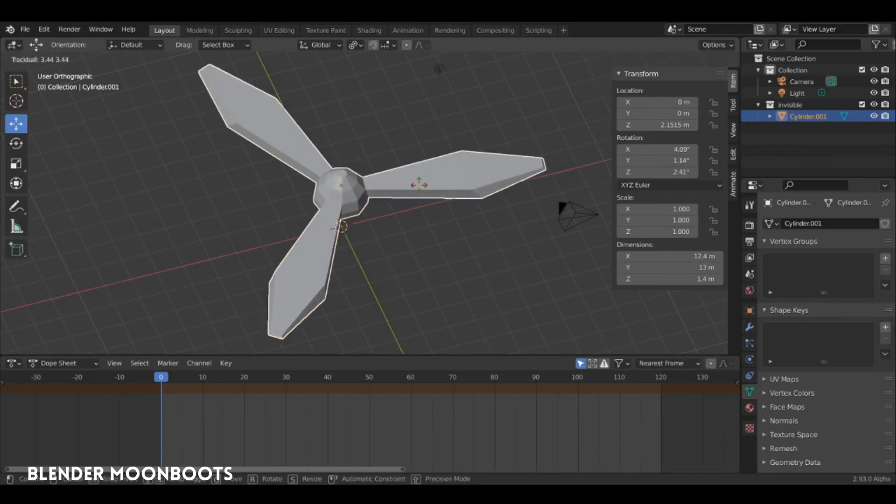
click(441, 223)
mouse_move(442, 224)
middle_down()
mouse_move(452, 203)
mouse_move(446, 214)
middle_up()
click(431, 148)
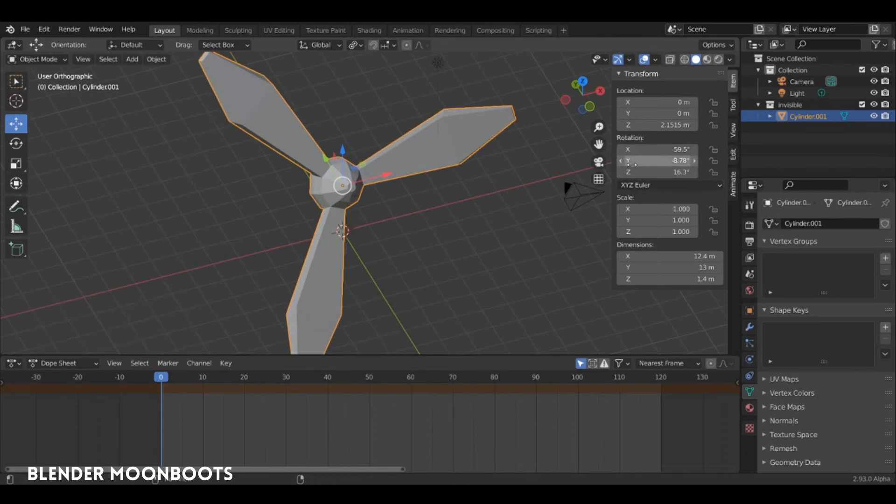
Insert a Location, Rotation & Scale keyframe for the tilted propeller at frame 0
middle_drag(426, 190, 464, 182)
mouse_move(423, 208)
middle_down()
mouse_move(424, 184)
mouse_move(540, 165)
mouse_move(462, 175)
mouse_move(429, 188)
mouse_move(432, 198)
middle_up()
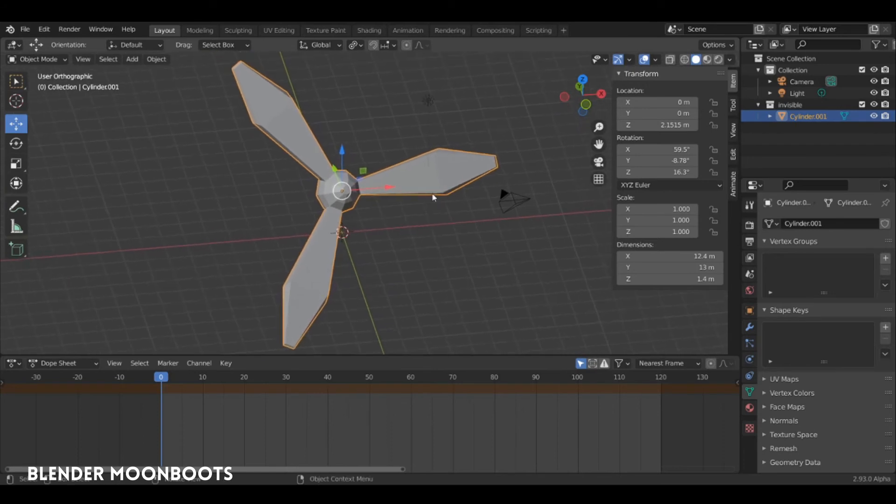
key(i)
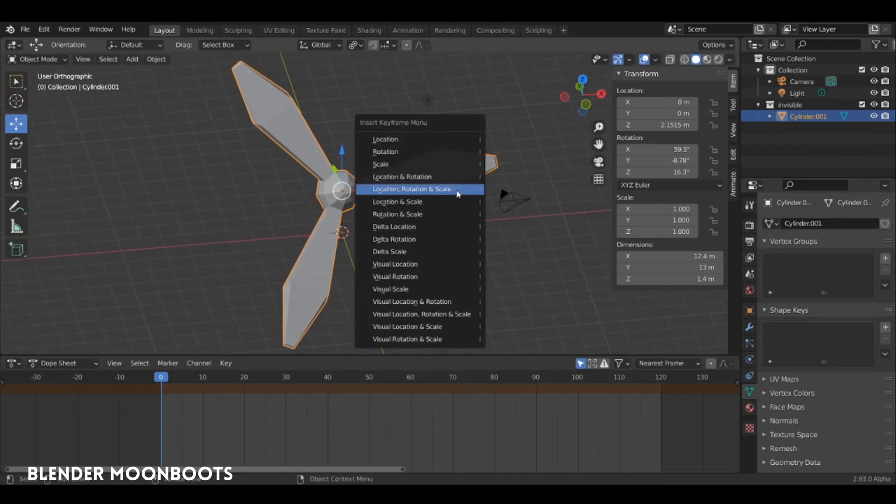
click(458, 194)
Rotate the tilted propeller -136° about its local Z axis at frame 30 and insert a Location, Rotation & Scale keyframe
drag(162, 377, 246, 381)
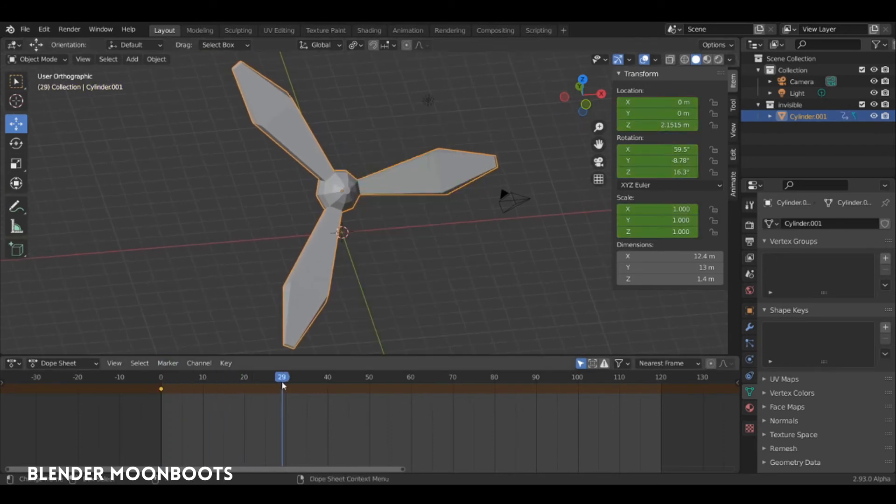
key(r)
key(z)
key(z)
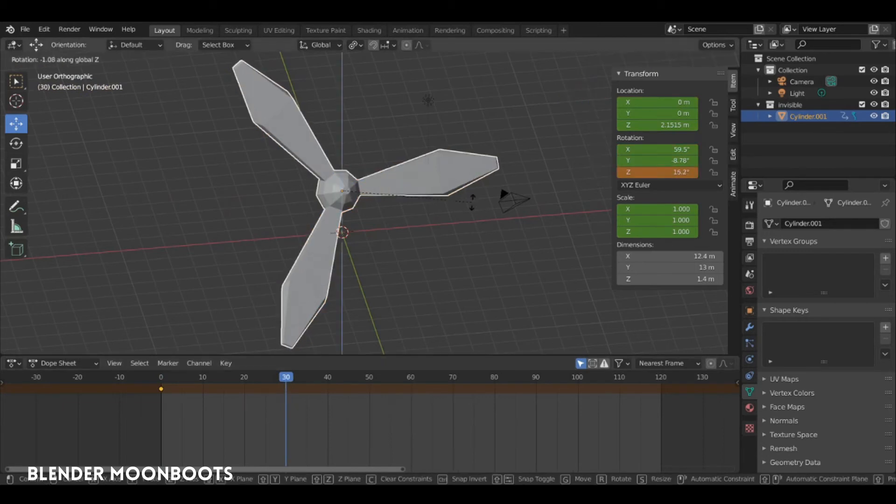
click(328, 224)
key(i)
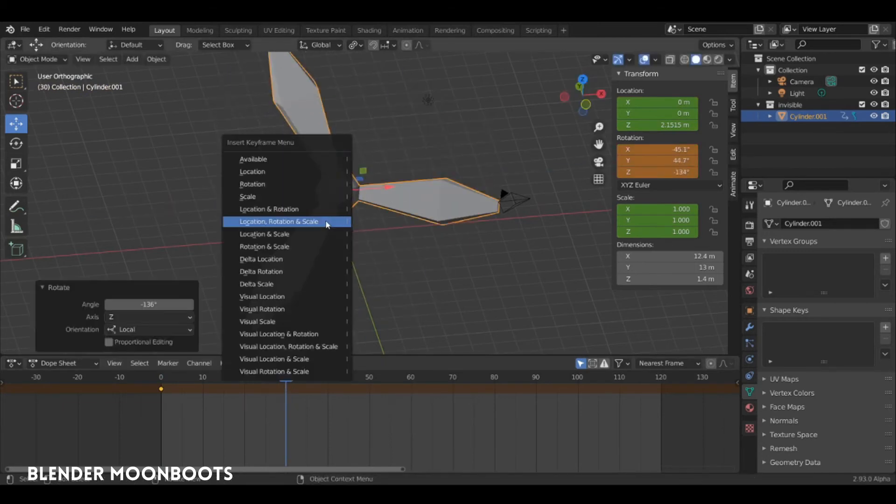
click(328, 222)
drag(286, 377, 140, 406)
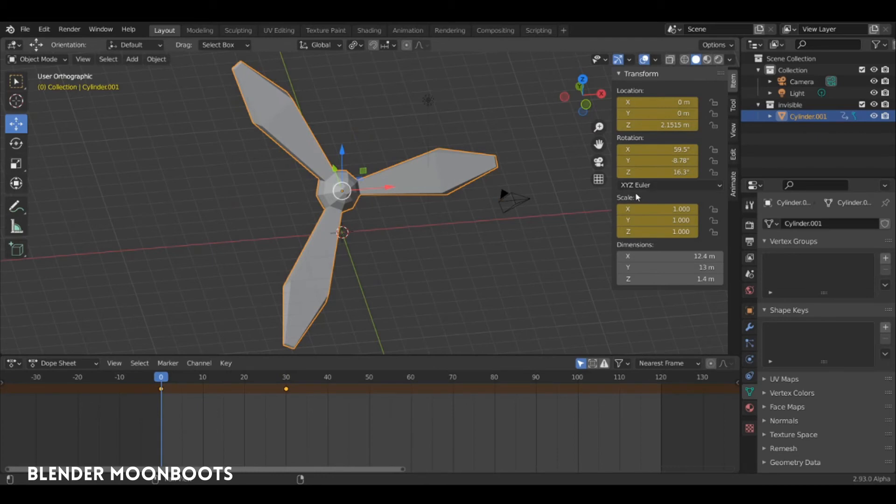
Switch the propeller's rotation mode to Quaternion (WXYZ) and delete its existing keyframes
click(645, 186)
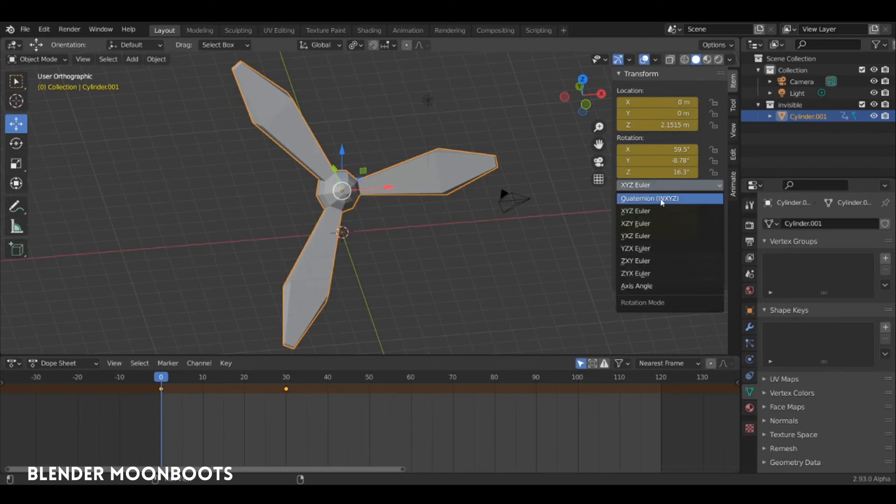
click(665, 200)
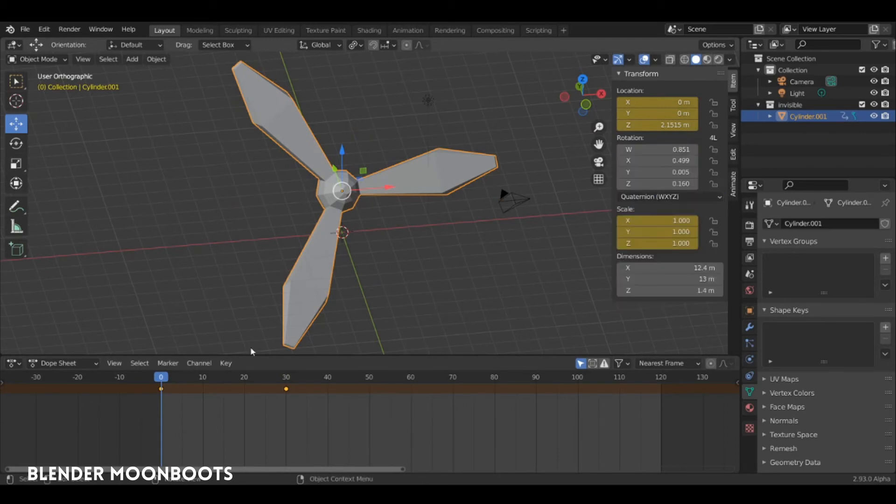
key(x)
click(214, 407)
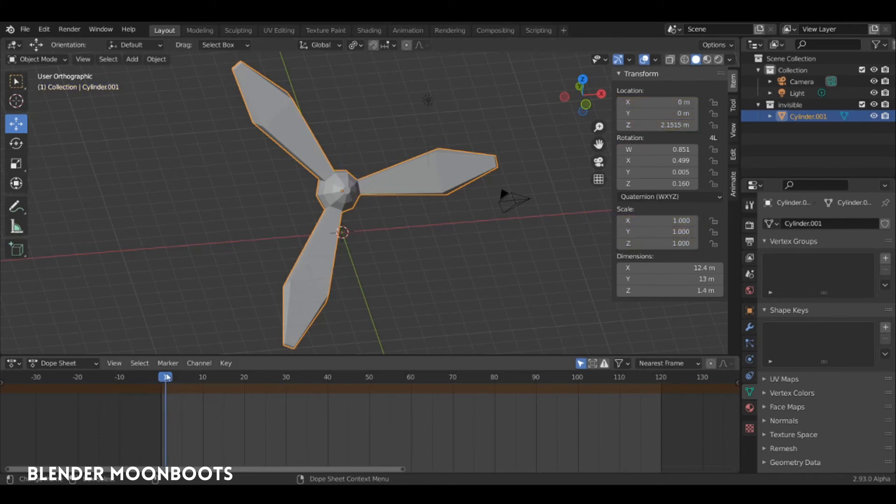
Keyframe Location, Rotation & Scale at frame 0, and again at frame 30 with the propeller rotated about its local Z axis
key(i)
click(424, 179)
click(181, 380)
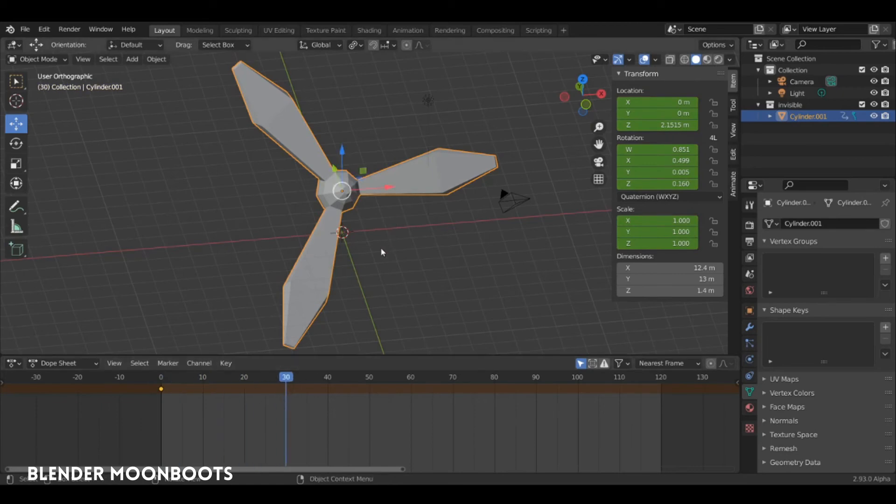
key(r)
key(z)
key(z)
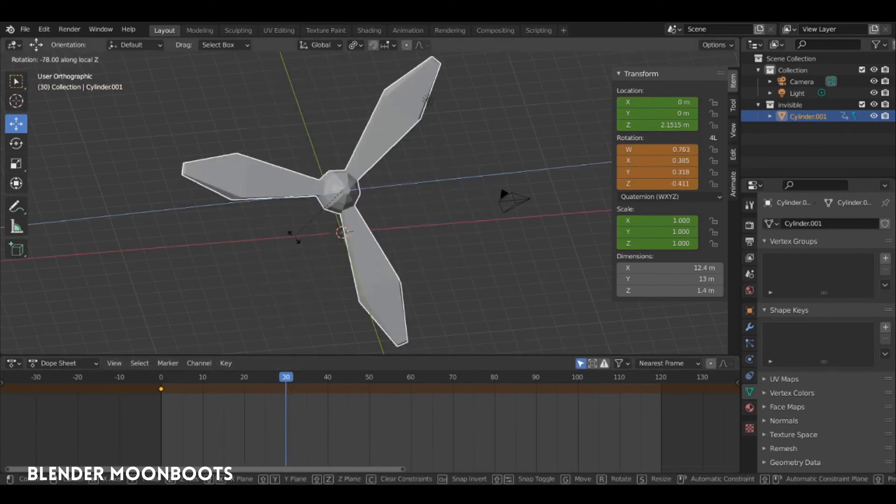
click(410, 208)
key(i)
click(409, 206)
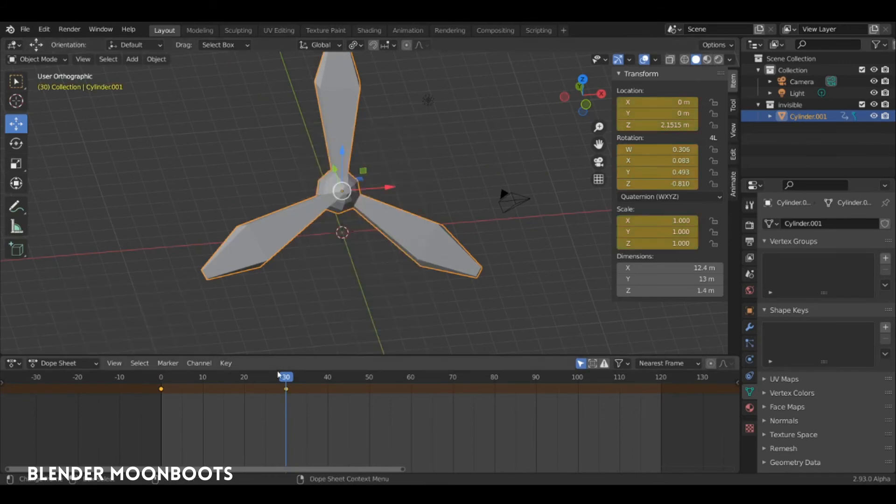
Scrub between frames 0 and 30 to examine the tilted propeller's quaternion spin from a different angle
drag(285, 378, 161, 378)
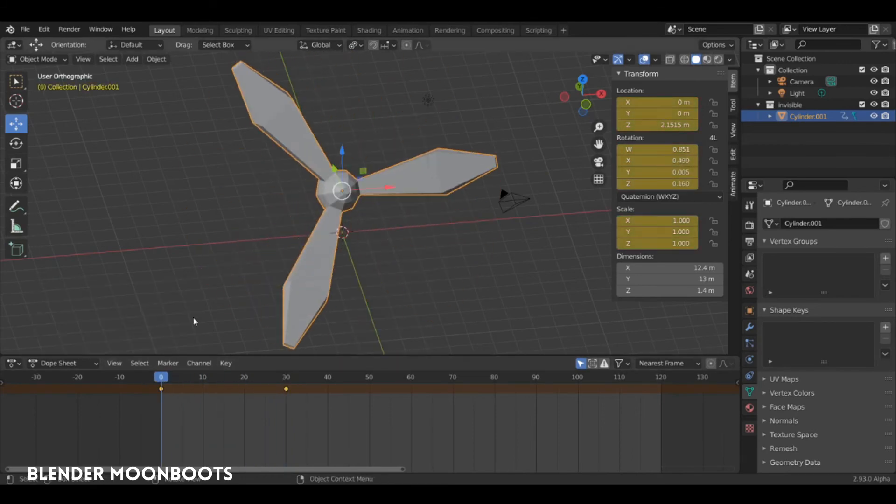
middle_drag(354, 239, 406, 193)
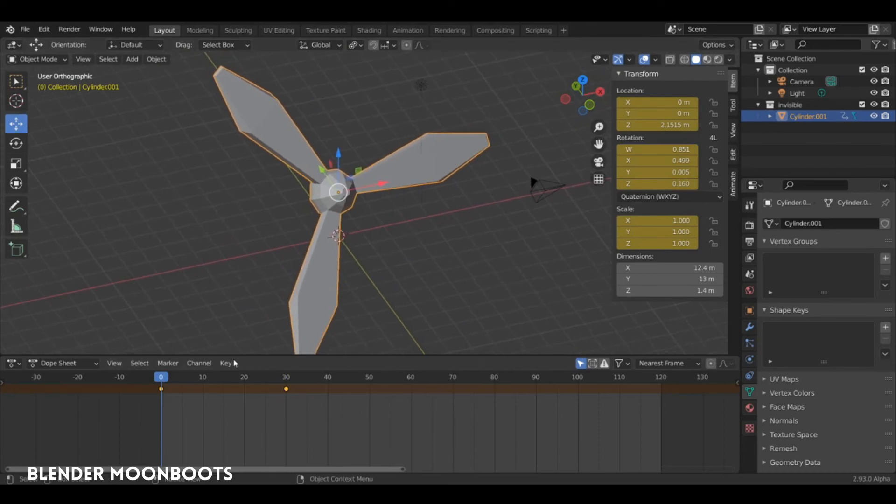
drag(252, 377, 160, 385)
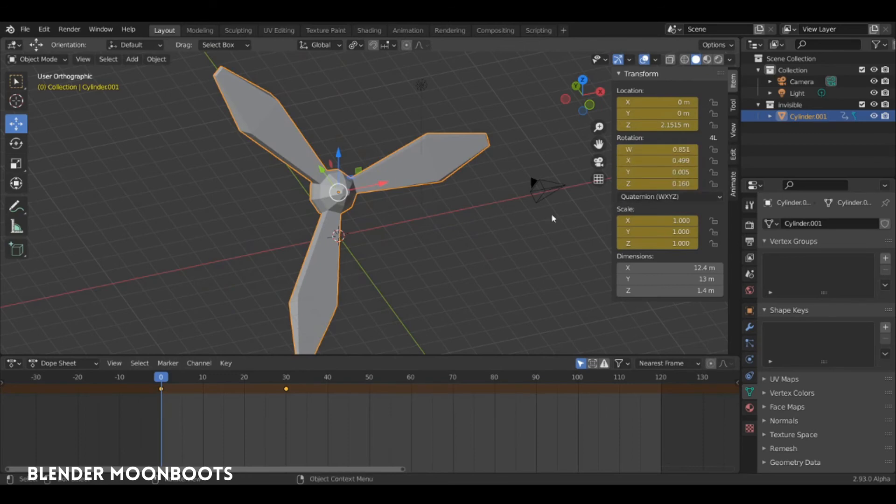
click(168, 363)
drag(162, 385, 286, 386)
middle_drag(400, 307, 459, 229)
Rotate the propeller a further -97.2° about its local Z axis at frame 50, keyframe Location, Rotation & Scale, and scrub back
drag(283, 385, 321, 396)
key(r)
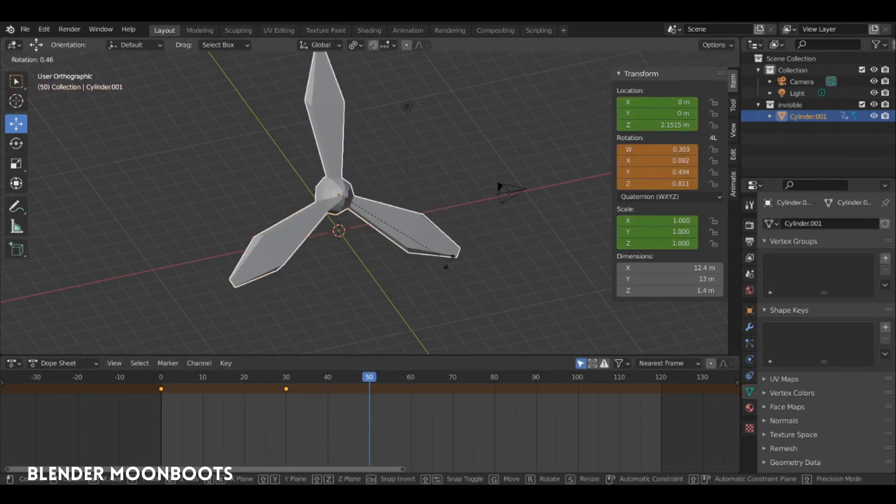
key(z)
key(z)
click(290, 256)
key(i)
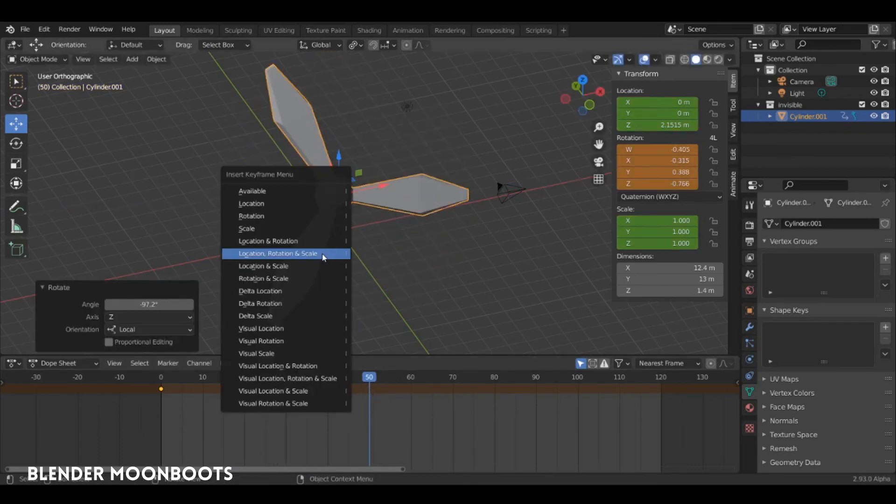
click(303, 255)
click(367, 378)
drag(366, 381, 130, 383)
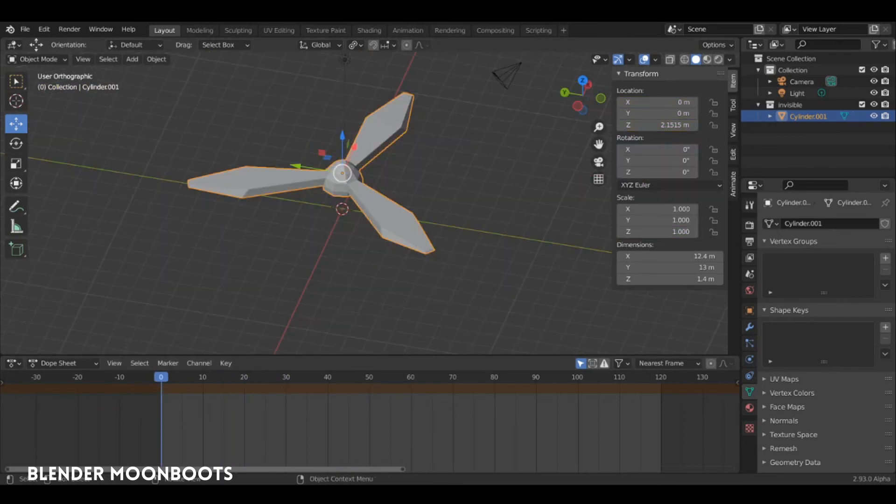
Add a sphere Empty at the world origin with a display size of 3 m
mouse_move(425, 133)
middle_down()
mouse_move(411, 160)
mouse_move(412, 144)
mouse_move(412, 174)
mouse_move(390, 180)
mouse_move(438, 190)
mouse_move(426, 165)
mouse_move(451, 124)
mouse_move(425, 155)
mouse_move(537, 146)
mouse_move(420, 152)
mouse_move(430, 154)
mouse_move(415, 141)
middle_up()
scroll(395, 167, up, 2)
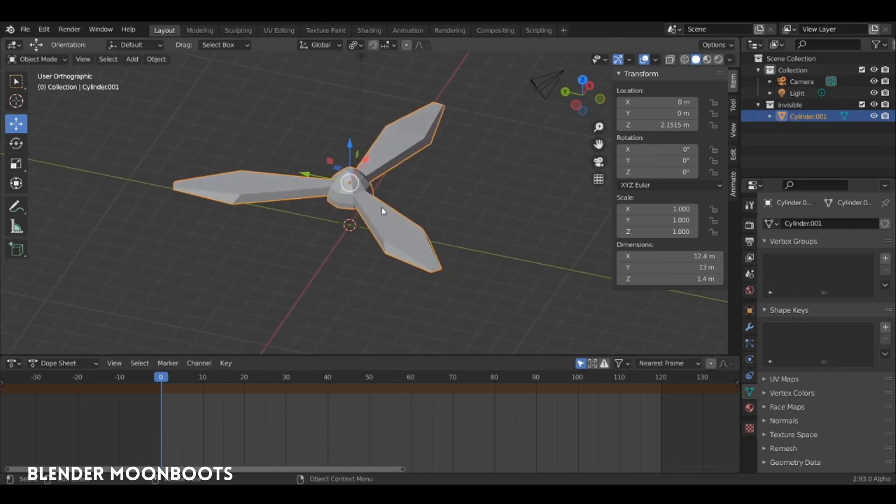
key(shift+a)
mouse_move(383, 208)
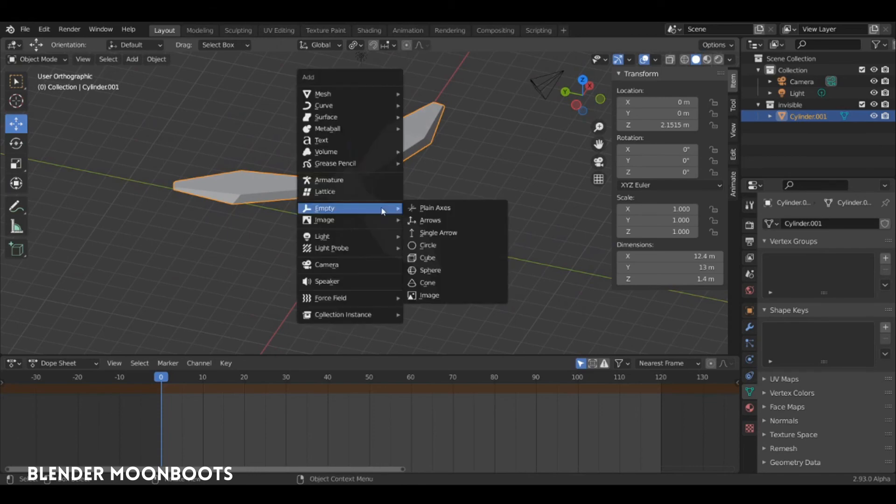
click(444, 274)
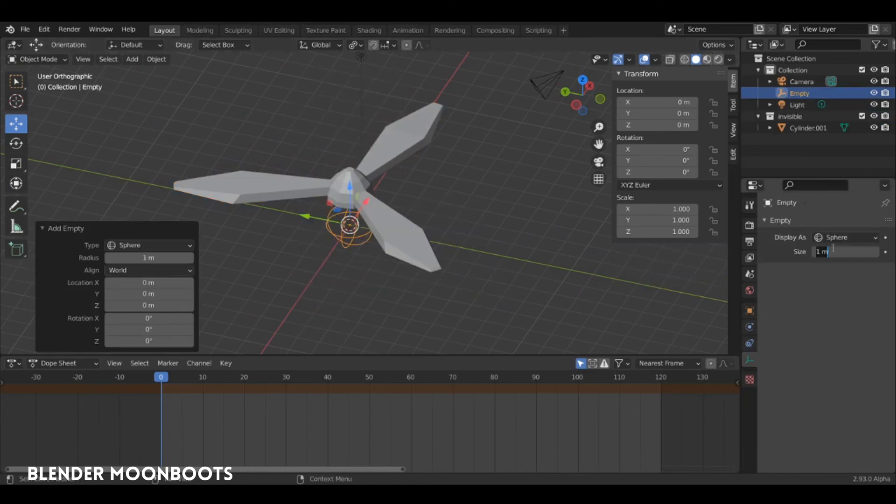
Parent the propeller to the sphere Empty using the Object parent type
click(357, 198)
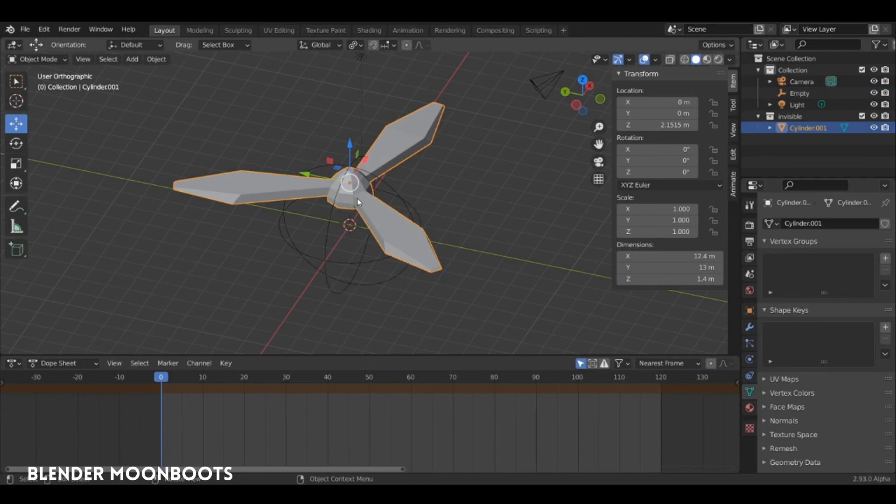
shift+click(353, 266)
key(ctrl+p)
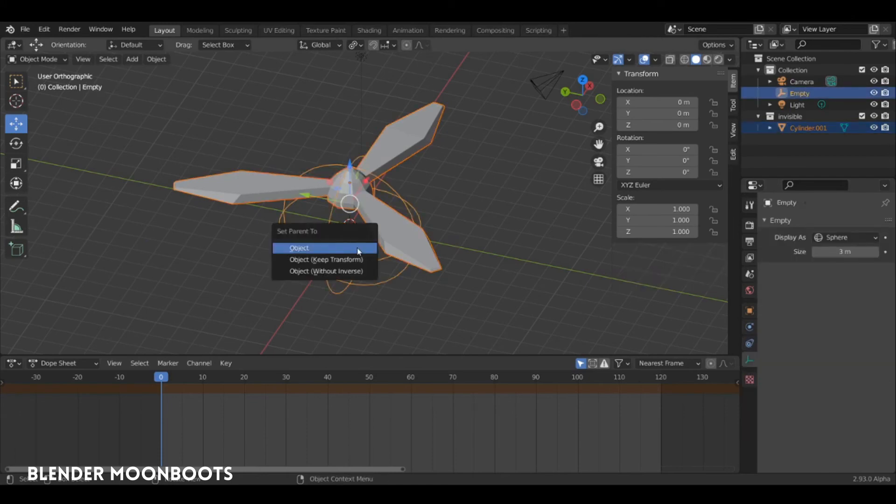
click(359, 250)
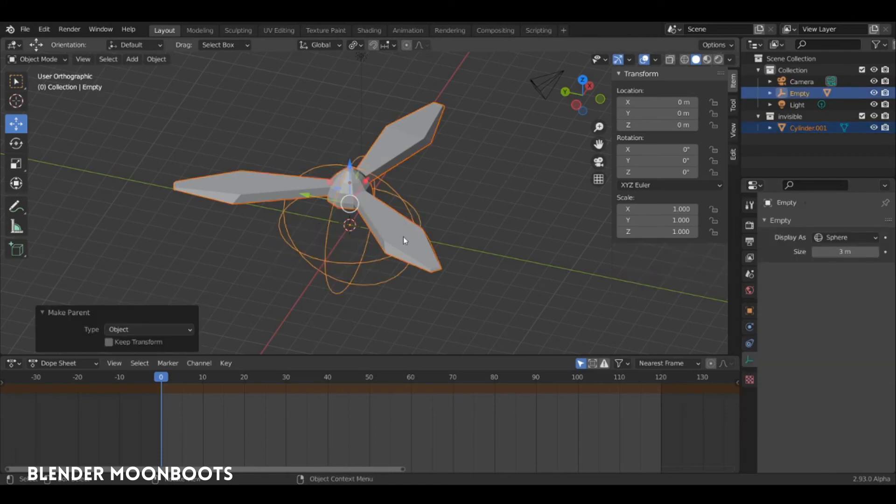
Tilt the Empty with a free trackball rotation to about X 26.1°, Y -41.5°, Z 13.4° and check the propeller's own rotation values
click(403, 237)
click(345, 237)
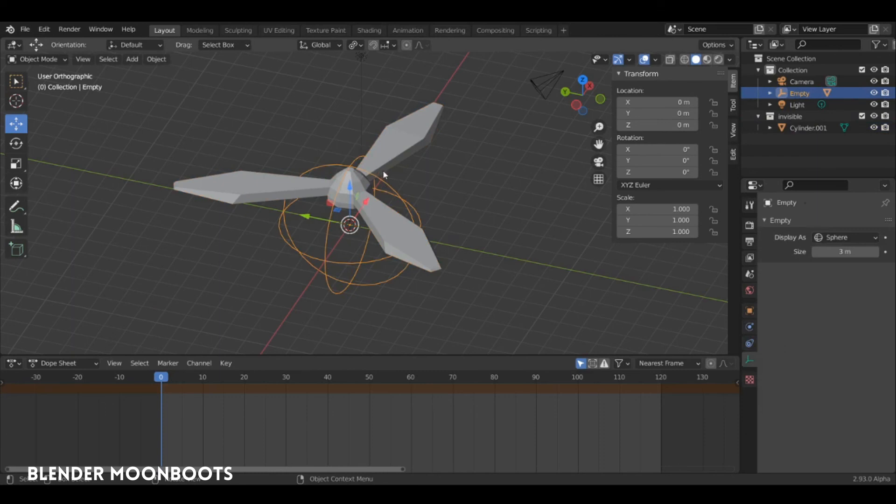
key(r)
key(r)
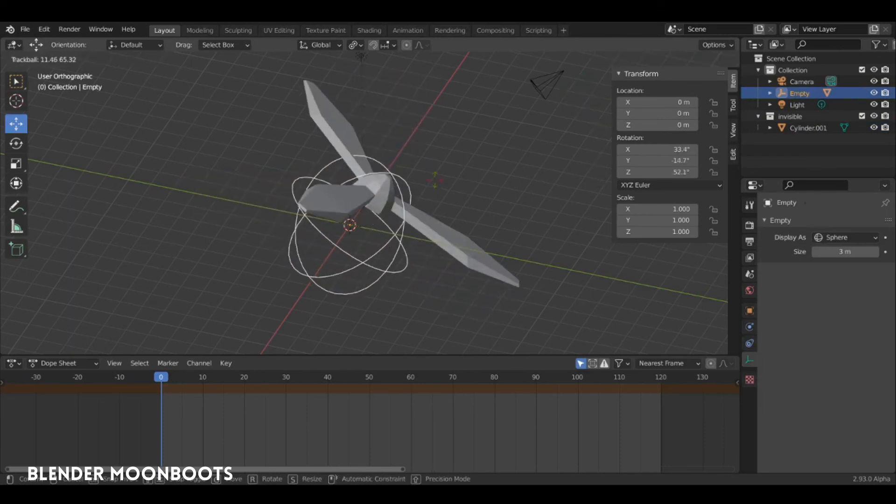
click(404, 161)
click(404, 162)
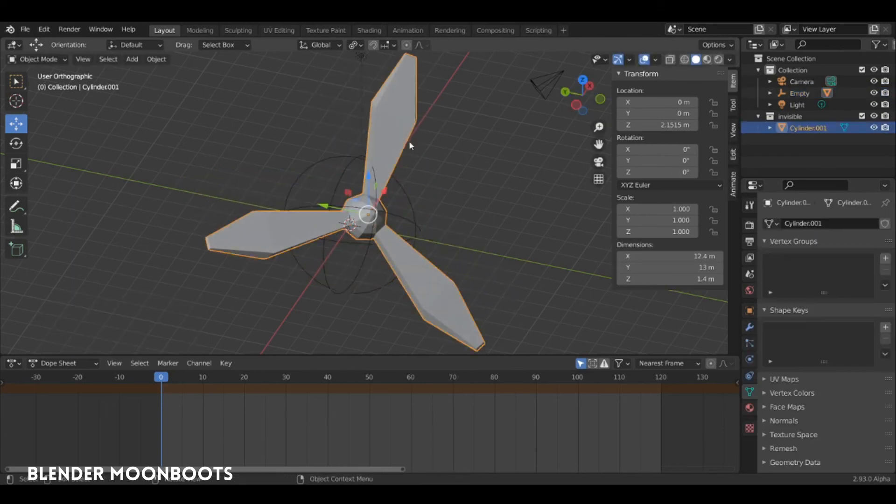
middle_drag(410, 144, 457, 180)
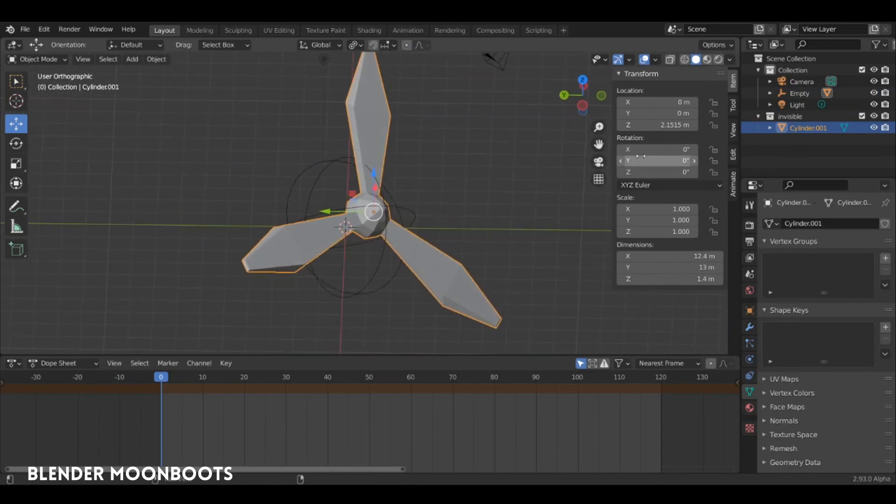
mouse_move(425, 219)
middle_down()
mouse_move(464, 214)
mouse_move(393, 196)
mouse_move(407, 219)
mouse_move(469, 203)
mouse_move(440, 203)
mouse_move(393, 126)
mouse_move(420, 155)
mouse_move(418, 221)
middle_up()
Tilt the Empty with a free trackball rotation to about X -69°, Y 22.2°, Z -46° and inspect the propeller
click(418, 220)
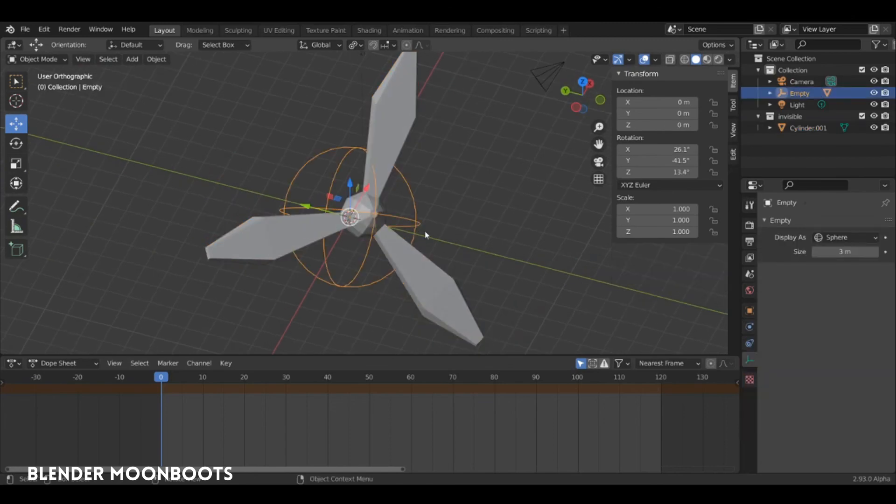
key(r)
key(r)
click(434, 170)
click(434, 169)
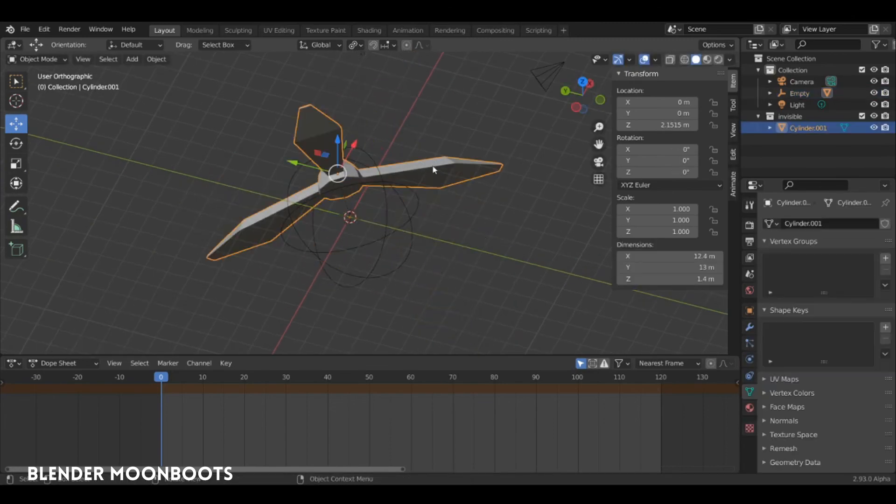
middle_drag(434, 169, 458, 177)
Tilt the Empty with a free trackball rotation to about X 15.6°, Y -60.8°, Z 21.1° and reselect the propeller
click(419, 178)
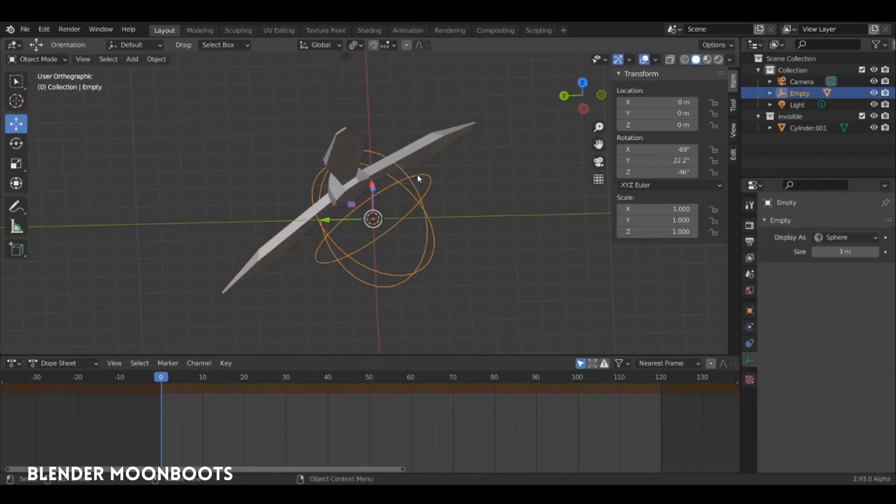
key(r)
key(r)
click(480, 201)
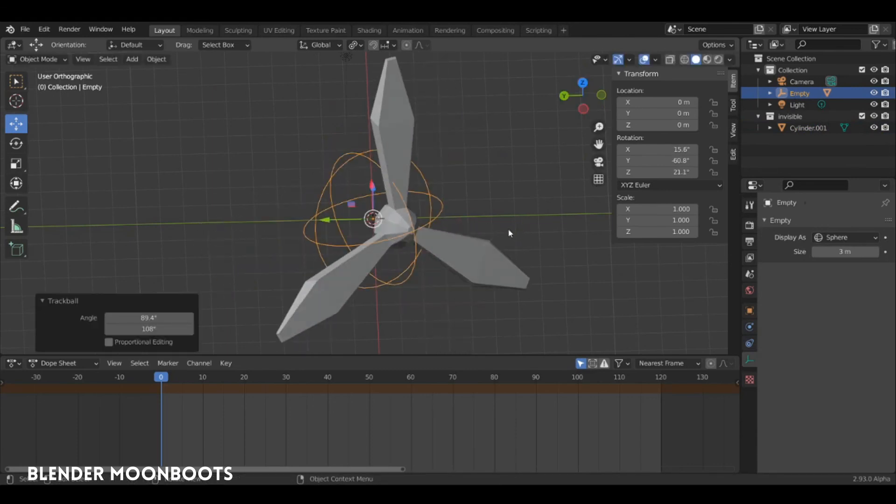
key(ctrl+z)
key(ctrl+z)
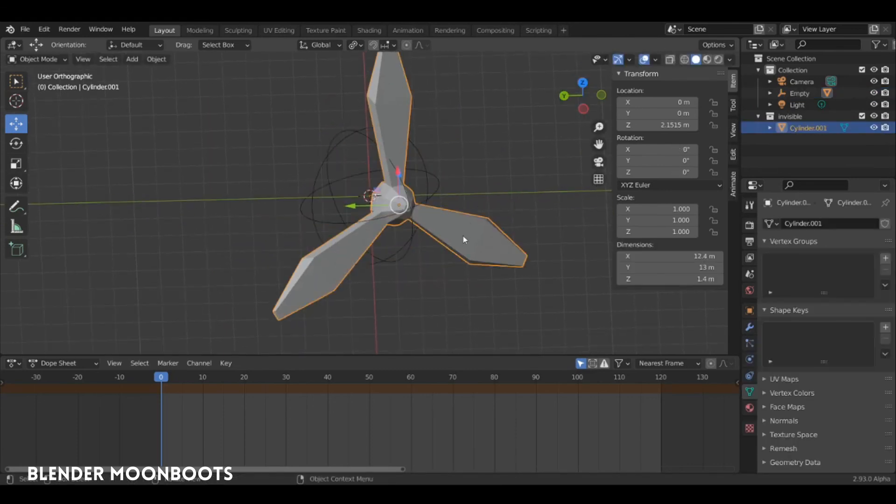
Insert a Location, Rotation & Scale keyframe for the parented propeller at frame 0
middle_drag(463, 237, 440, 208)
key(i)
click(448, 231)
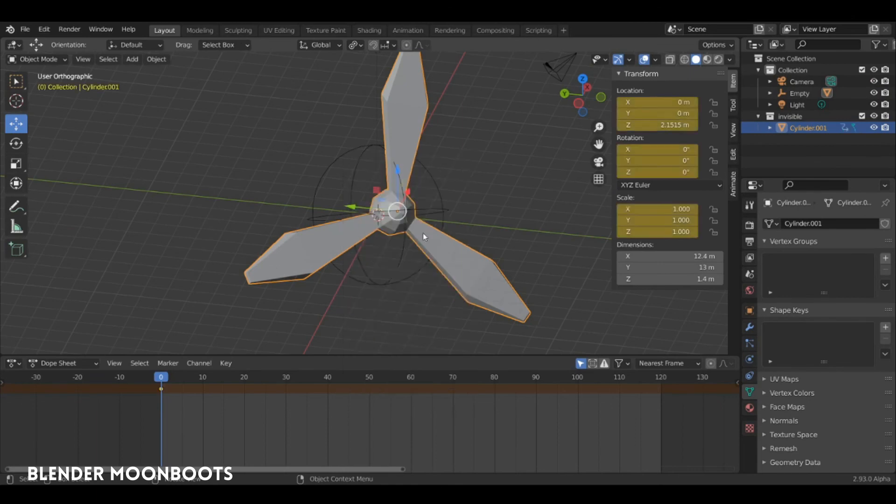
Rotate the parented propeller about -136° around its local Z axis at frame 30, keyframe Location, Rotation & Scale, and return to frame 0
click(290, 385)
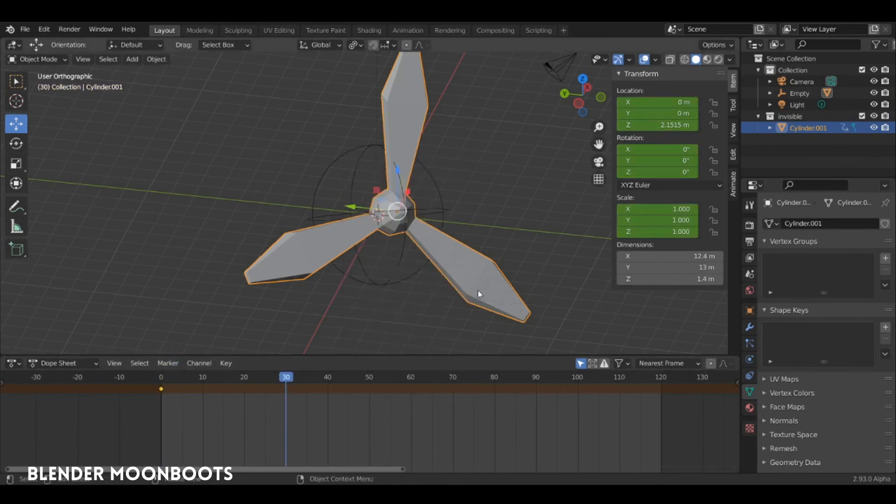
key(r)
key(z)
key(z)
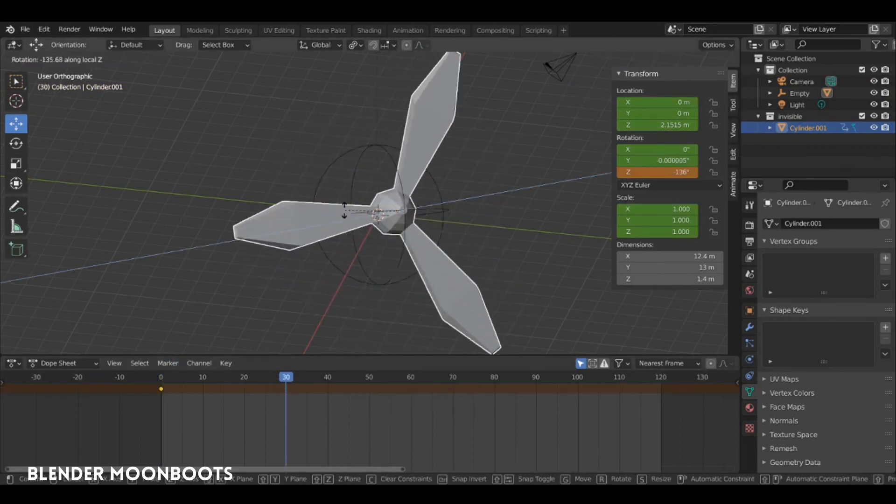
click(355, 211)
key(i)
click(355, 207)
drag(286, 377, 161, 382)
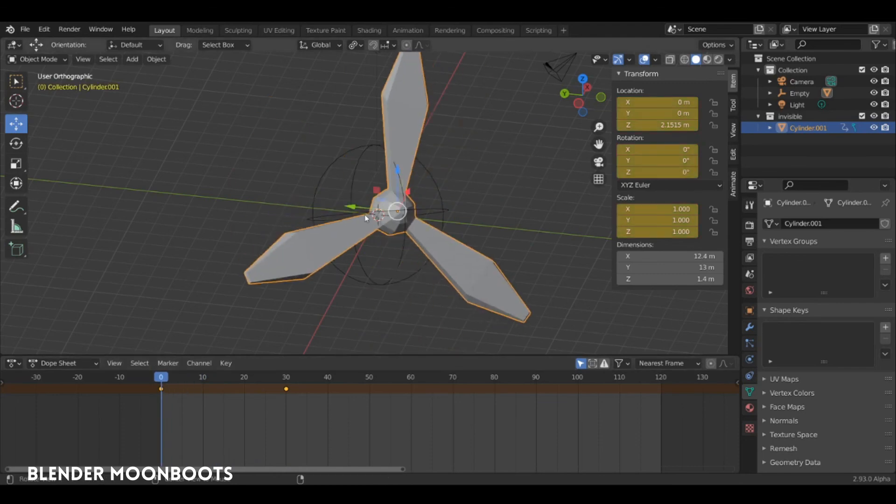
Tilt the Empty with a free trackball rotation to about X 44.6°, Y -65.3°, Z 23°
click(381, 284)
key(r)
key(r)
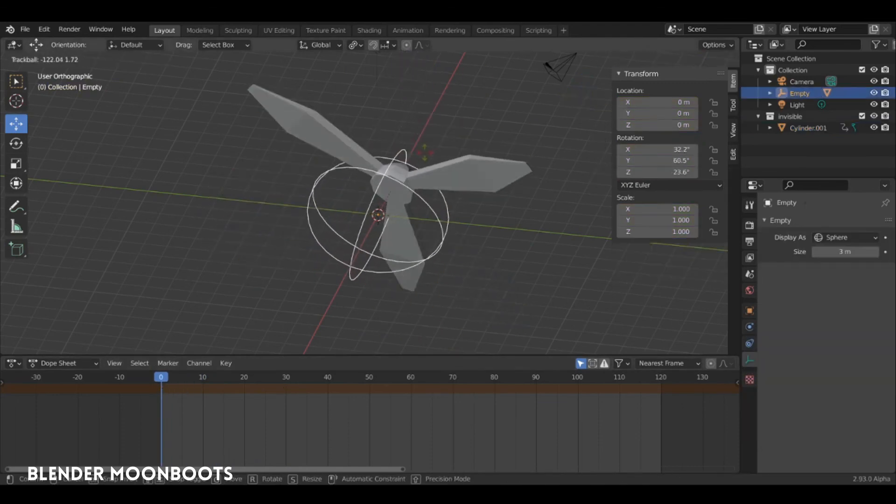
click(457, 231)
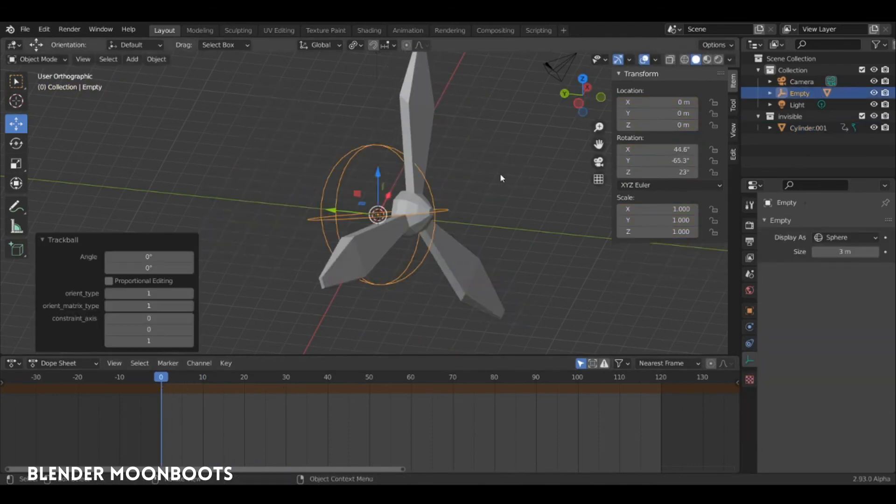